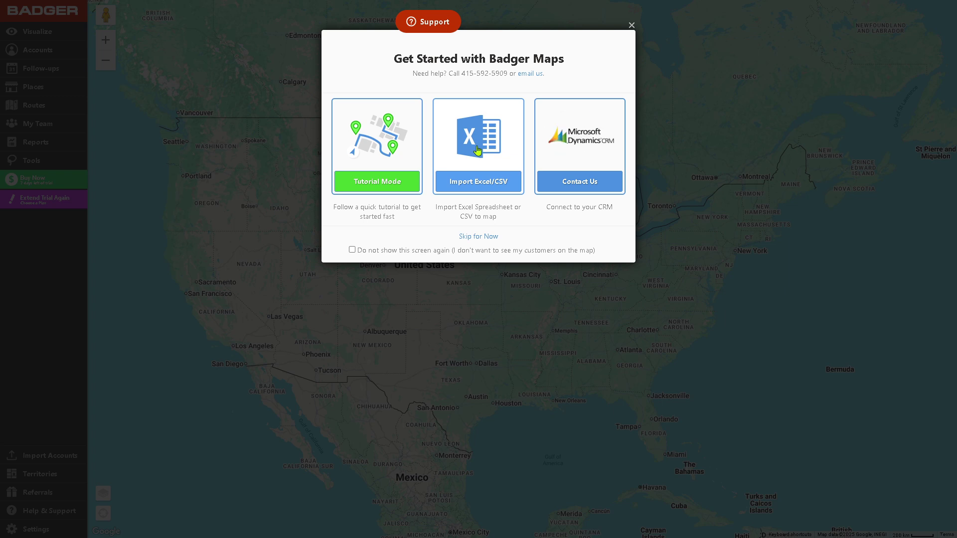
Skip the Get Started screen and examine the central United States map around the Nebraska and Colorado border
{"action": "left_click", "coordinate": [483, 238]}
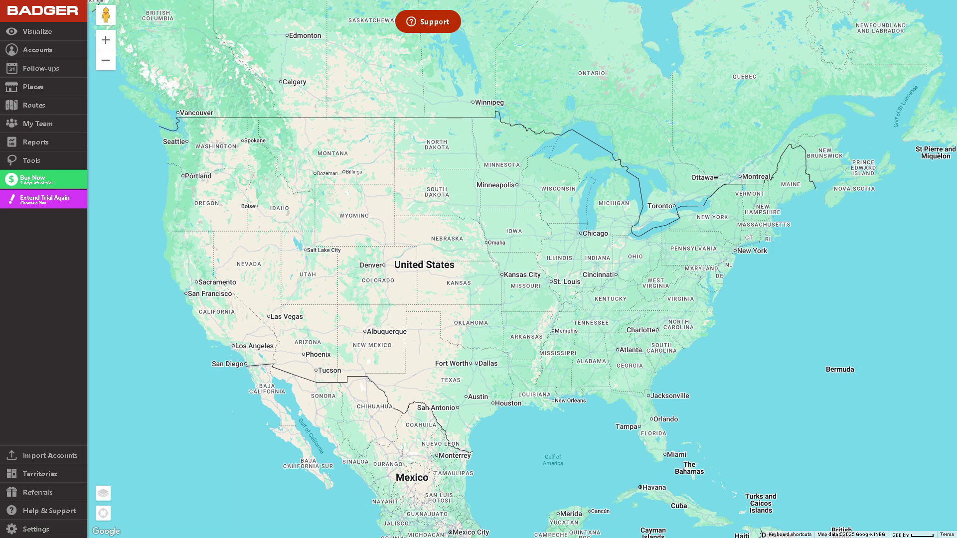
{"action": "left_click_drag", "start_coordinate": [460, 190], "coordinate": [482, 202]}
{"action": "scroll", "coordinate": [442, 256], "scroll_direction": "up", "scroll_amount": 1}
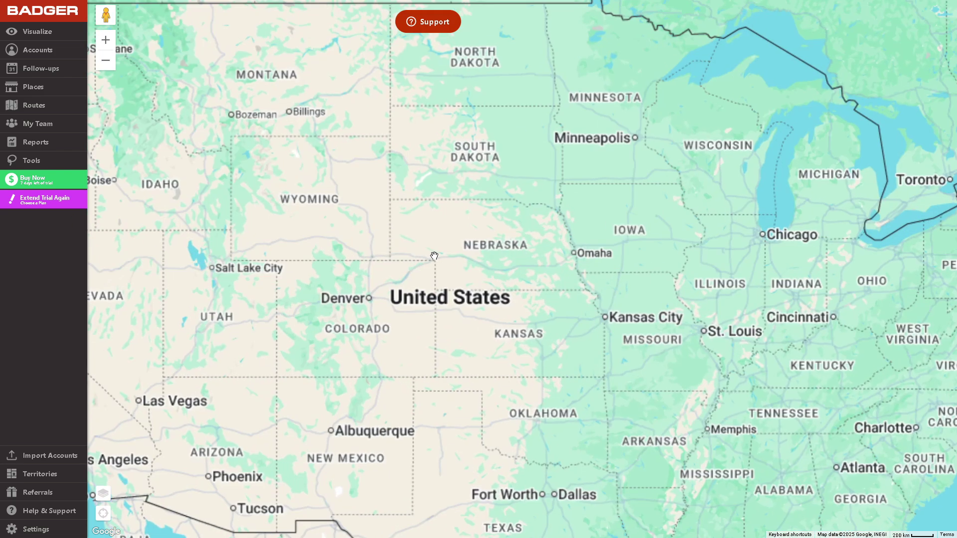
{"action": "scroll", "coordinate": [411, 262], "scroll_direction": "down", "scroll_amount": 1}
{"action": "scroll", "coordinate": [412, 263], "scroll_direction": "up", "scroll_amount": 1}
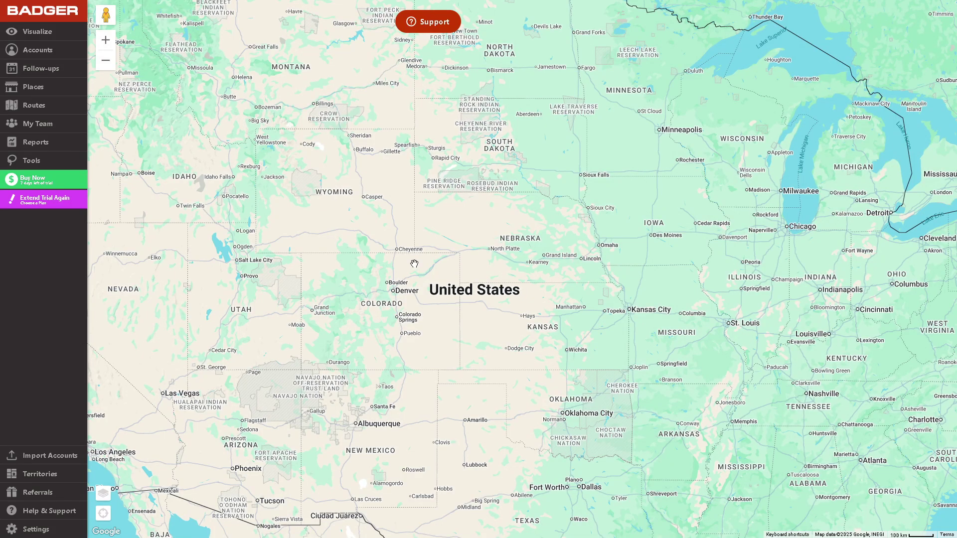
{"action": "scroll", "coordinate": [476, 275], "scroll_direction": "up", "scroll_amount": 1}
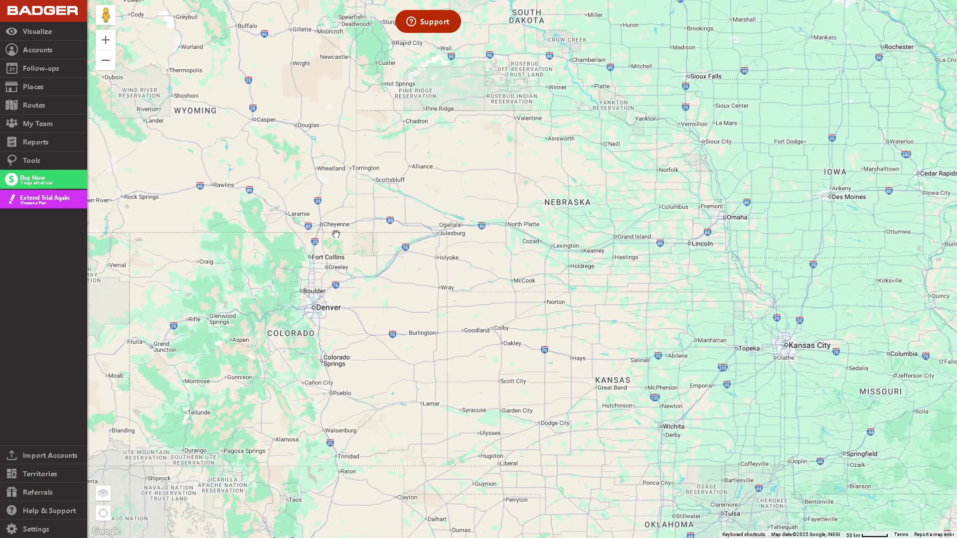
{"action": "left_click_drag", "start_coordinate": [369, 231], "coordinate": [229, 232]}
{"action": "scroll", "coordinate": [341, 242], "scroll_direction": "up", "scroll_amount": 1}
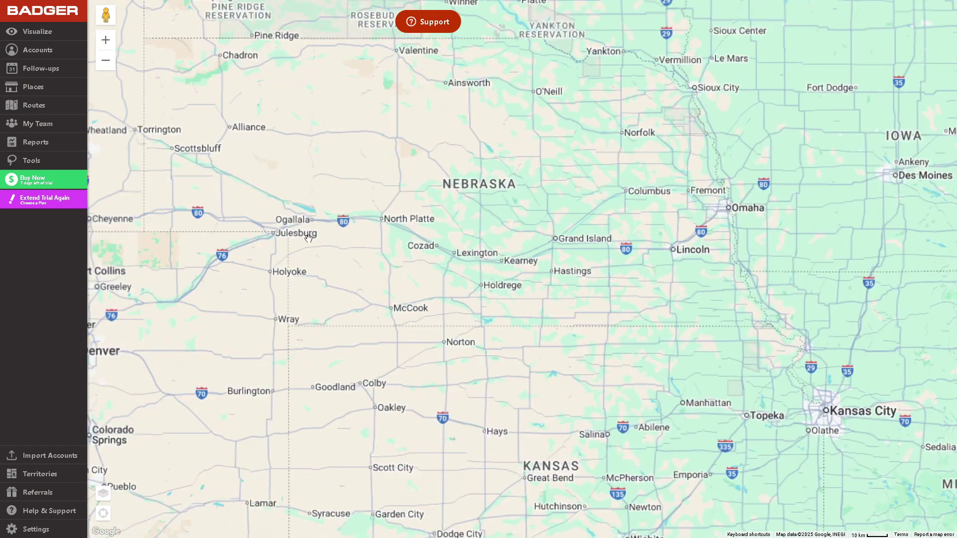
{"action": "left_click_drag", "start_coordinate": [309, 238], "coordinate": [492, 241]}
{"action": "left_click_drag", "start_coordinate": [260, 227], "coordinate": [358, 275]}
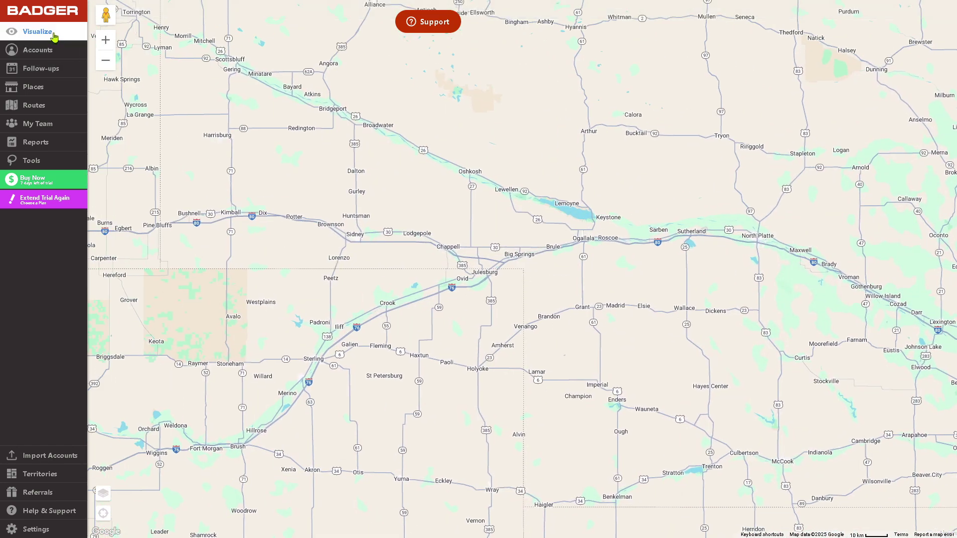
Review the data import options under Visualize and view the Accounts section
{"action": "left_click", "coordinate": [38, 31]}
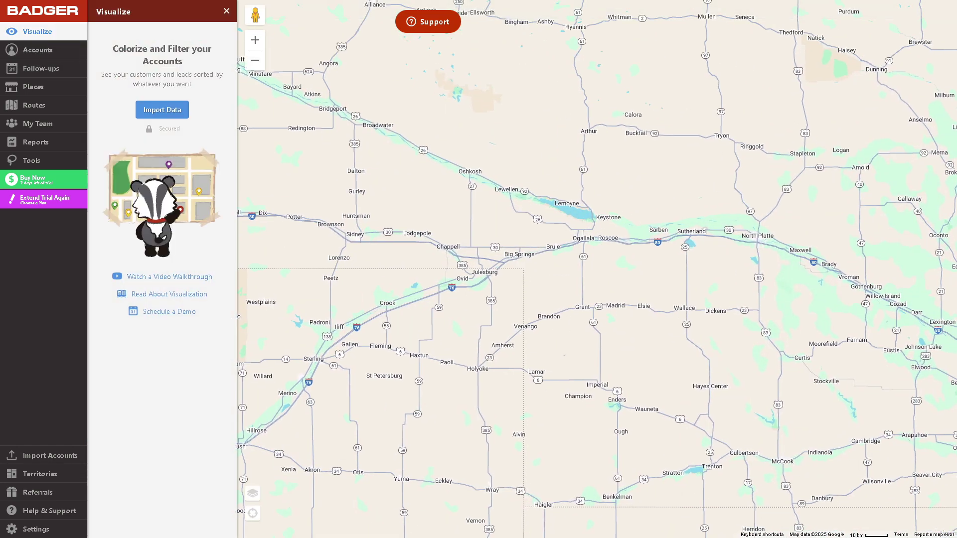
{"action": "left_click", "coordinate": [153, 113]}
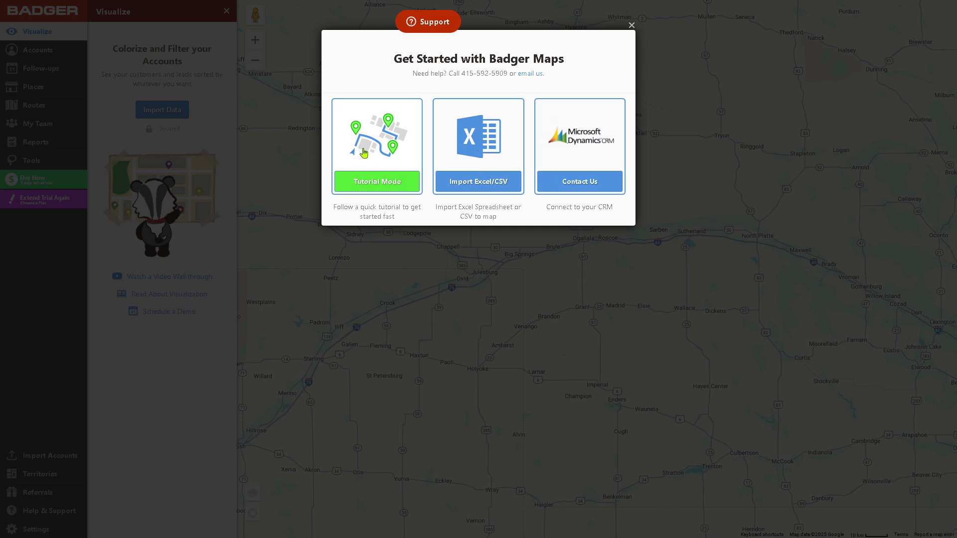
{"action": "left_click", "coordinate": [631, 25]}
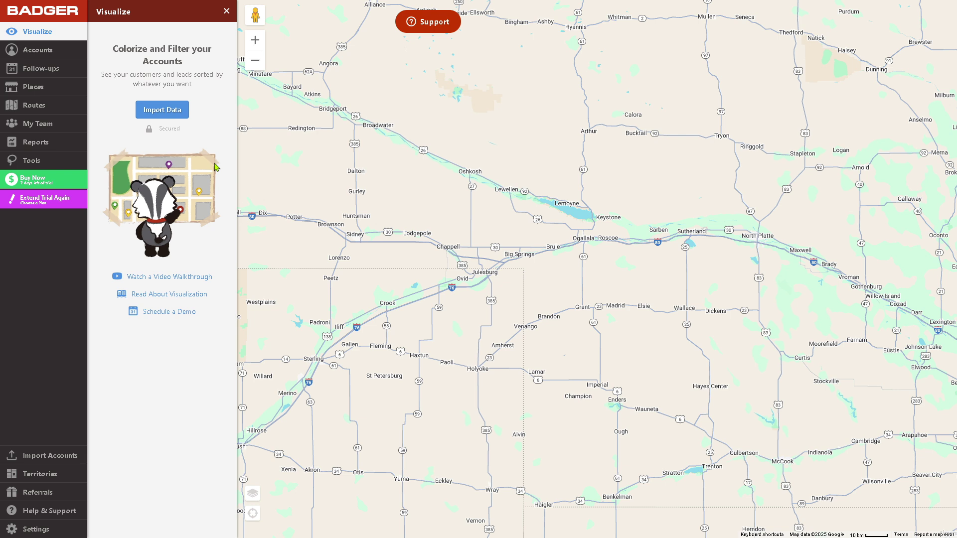
{"action": "left_click", "coordinate": [49, 54]}
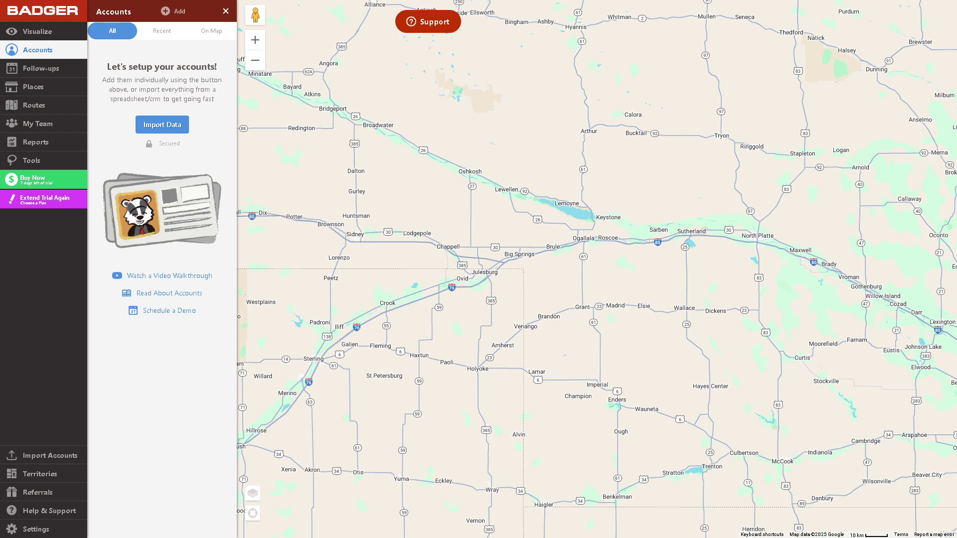
View the past-due and current lists in the Follow-ups section
{"action": "left_click", "coordinate": [56, 70]}
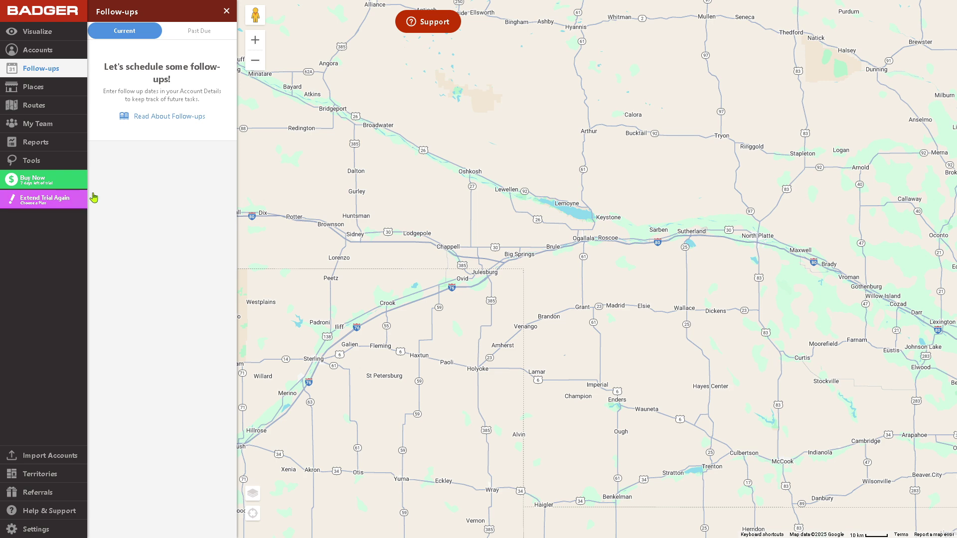
{"action": "scroll", "coordinate": [426, 216], "scroll_direction": "down", "scroll_amount": 3}
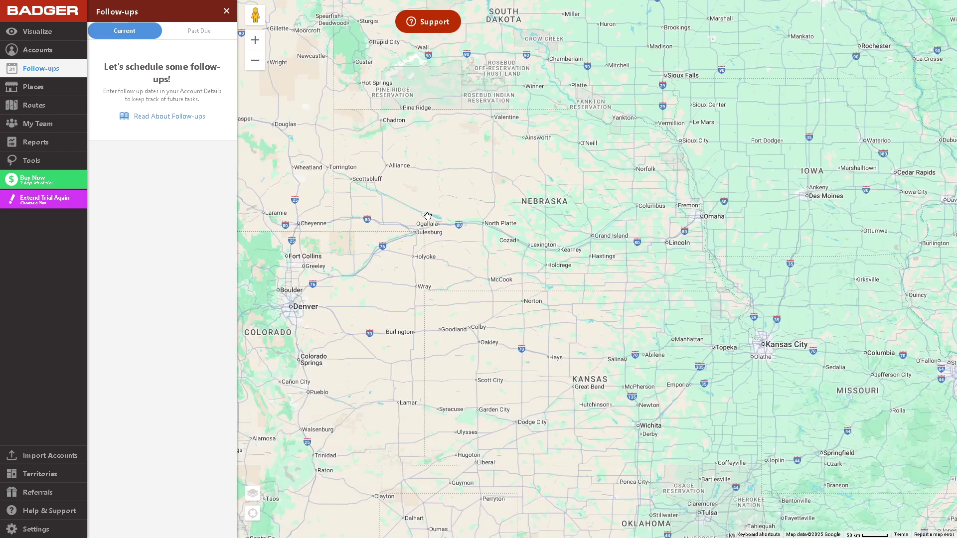
{"action": "left_click_drag", "start_coordinate": [401, 218], "coordinate": [455, 230]}
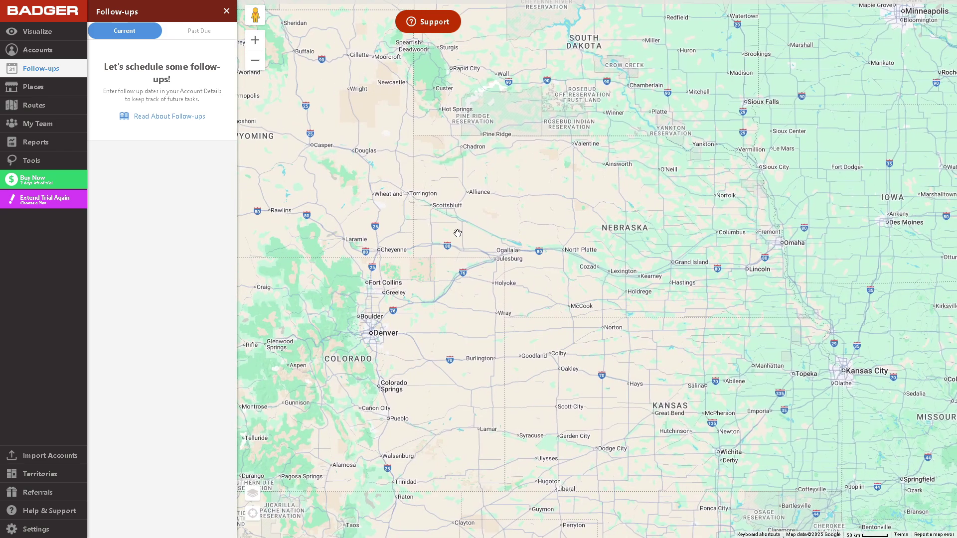
{"action": "scroll", "coordinate": [455, 231], "scroll_direction": "down", "scroll_amount": 1}
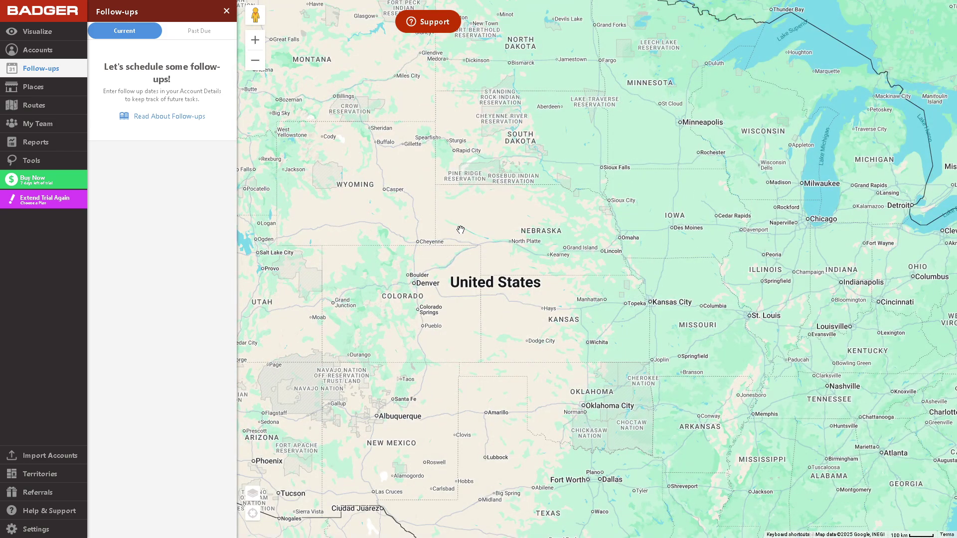
{"action": "scroll", "coordinate": [461, 230], "scroll_direction": "up", "scroll_amount": 1}
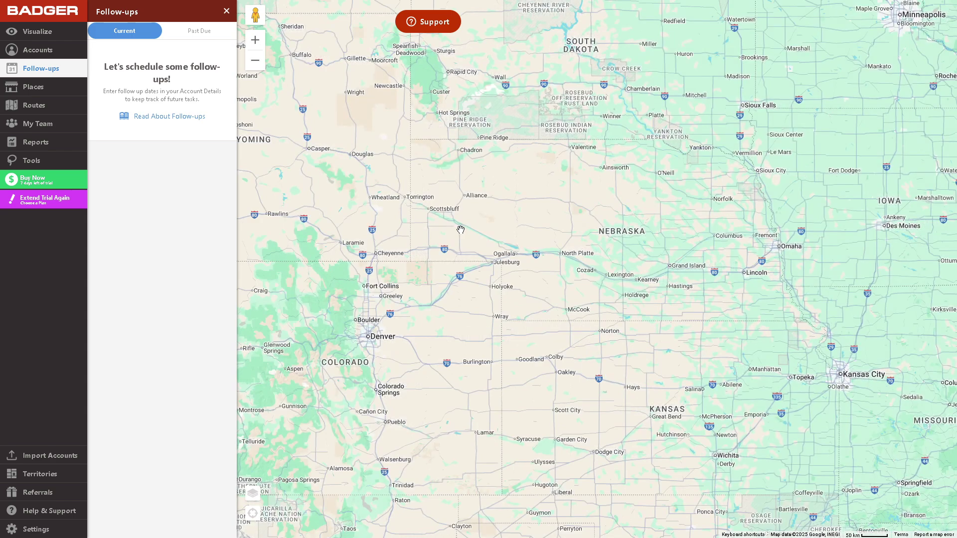
{"action": "scroll", "coordinate": [461, 230], "scroll_direction": "up", "scroll_amount": 1}
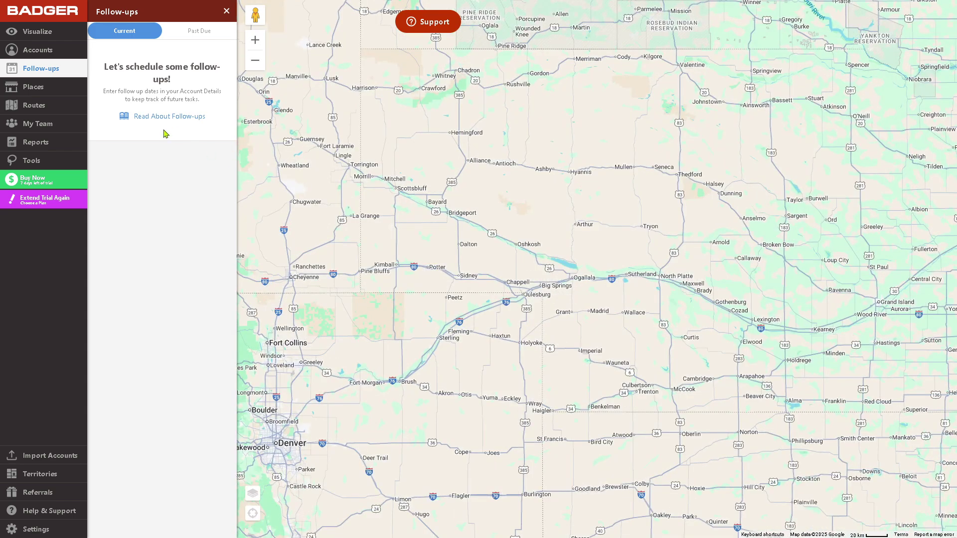
{"action": "left_click", "coordinate": [201, 32]}
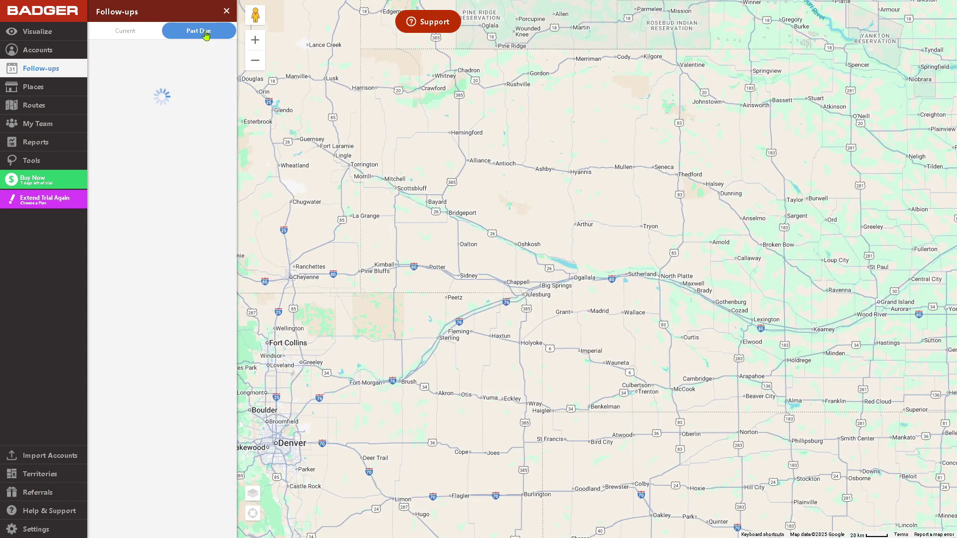
{"action": "left_click", "coordinate": [128, 33]}
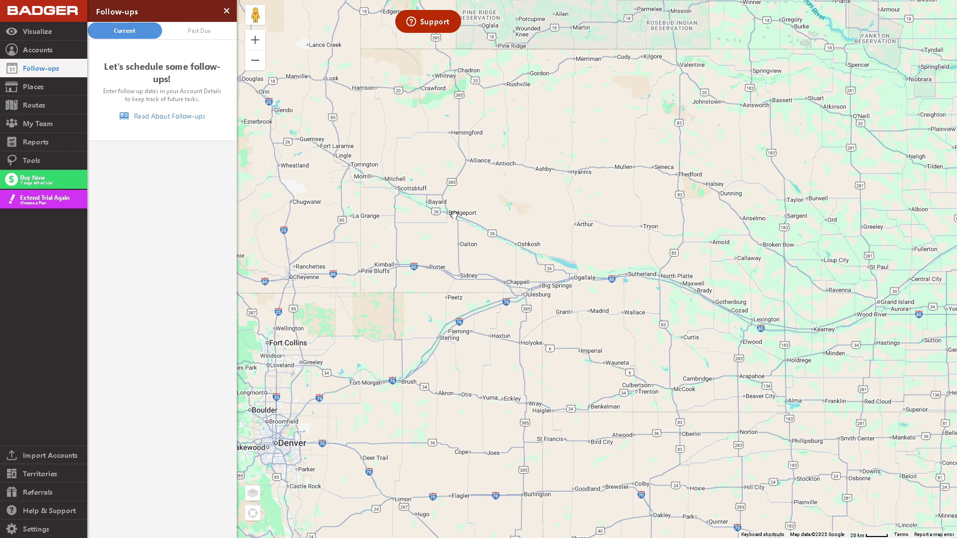
{"action": "scroll", "coordinate": [512, 223], "scroll_direction": "up", "scroll_amount": 1}
{"action": "scroll", "coordinate": [350, 198], "scroll_direction": "down", "scroll_amount": 1}
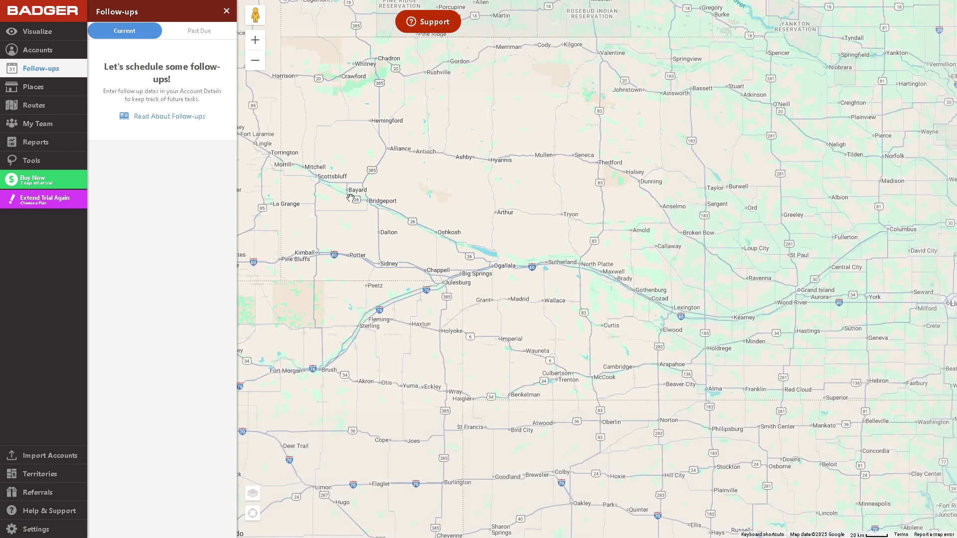
Save a place search for "california" in the Places section
{"action": "left_click", "coordinate": [36, 88]}
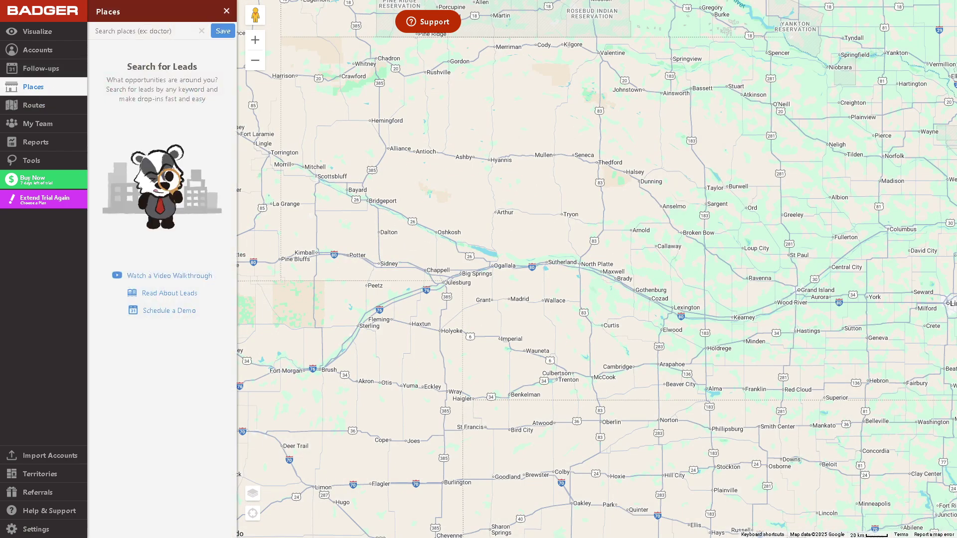
{"action": "scroll", "coordinate": [410, 185], "scroll_direction": "down", "scroll_amount": 1}
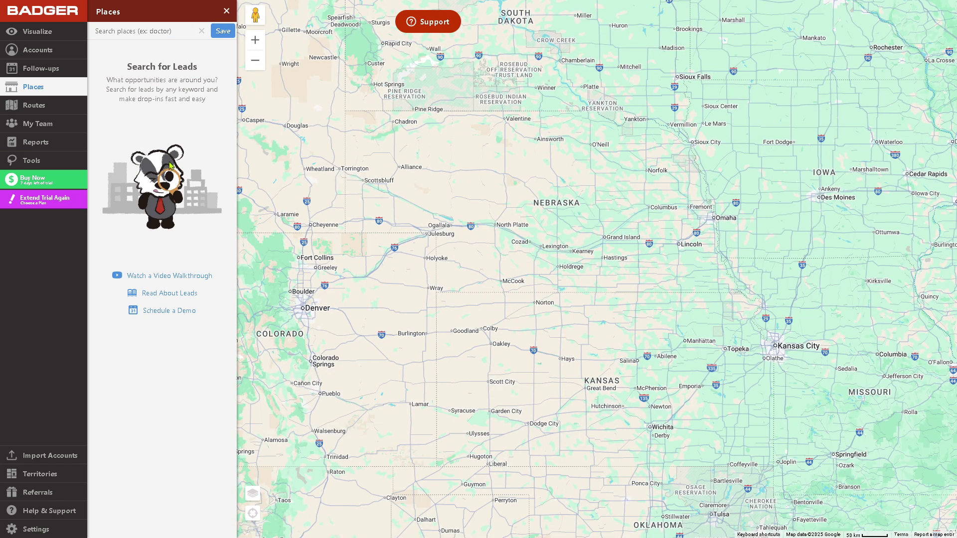
{"action": "left_click_drag", "start_coordinate": [386, 219], "coordinate": [423, 202]}
{"action": "scroll", "coordinate": [494, 249], "scroll_direction": "up", "scroll_amount": 1}
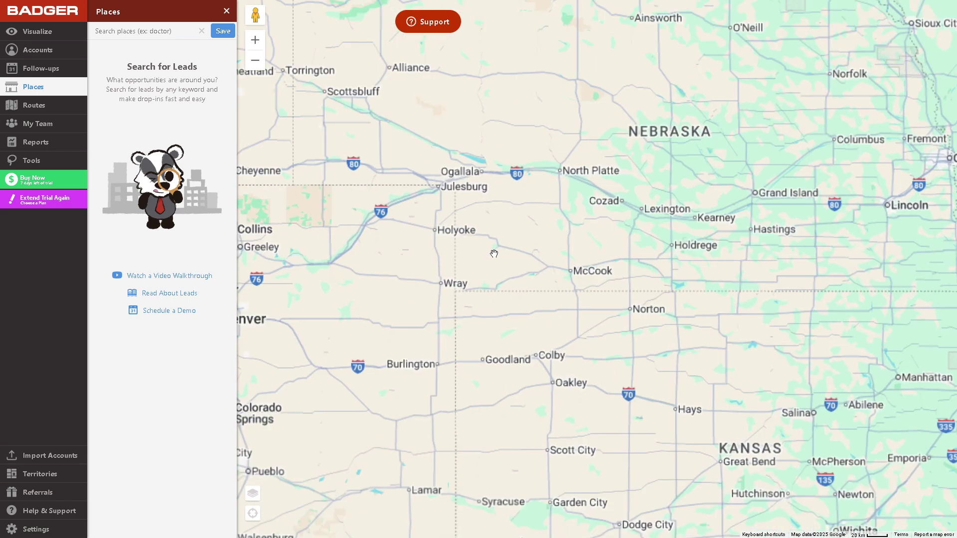
{"action": "scroll", "coordinate": [499, 262], "scroll_direction": "down", "scroll_amount": 1}
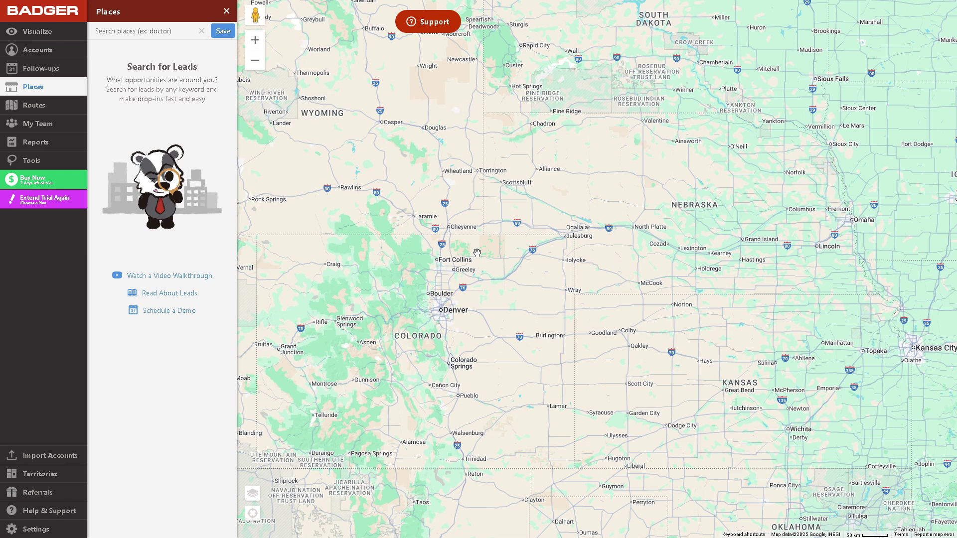
{"action": "left_click", "coordinate": [172, 31]}
{"action": "type", "text": "new jers"}
{"action": "key", "text": "ctrl+a"}
{"action": "type", "text": "cal"}
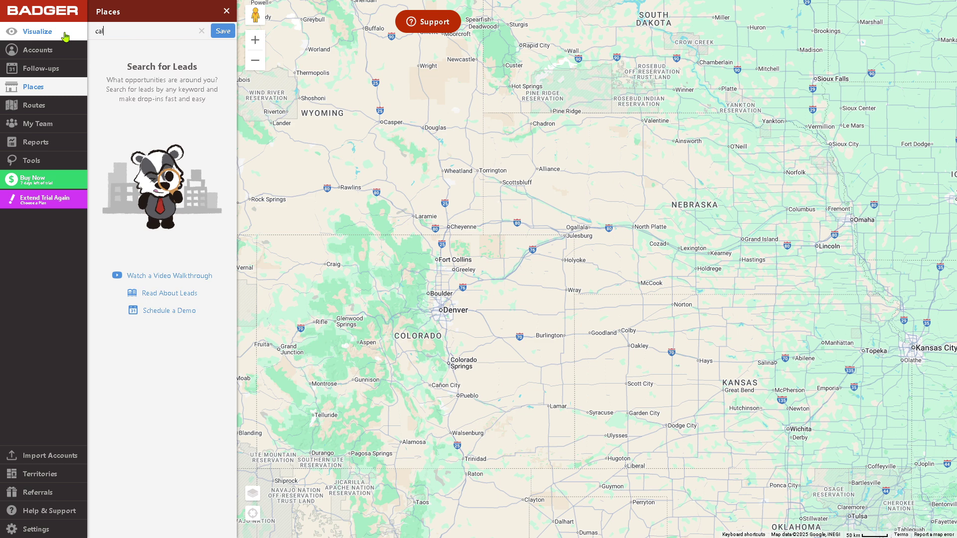
{"action": "type", "text": "ifornia"}
{"action": "left_click", "coordinate": [223, 32]}
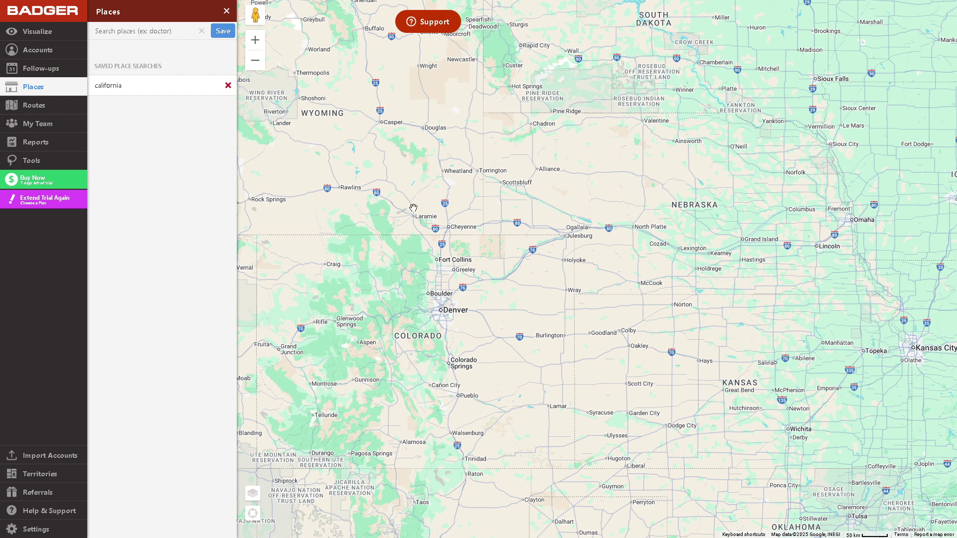
View the saved routes and the current route in the Routes section
{"action": "left_click_drag", "start_coordinate": [616, 228], "coordinate": [535, 216]}
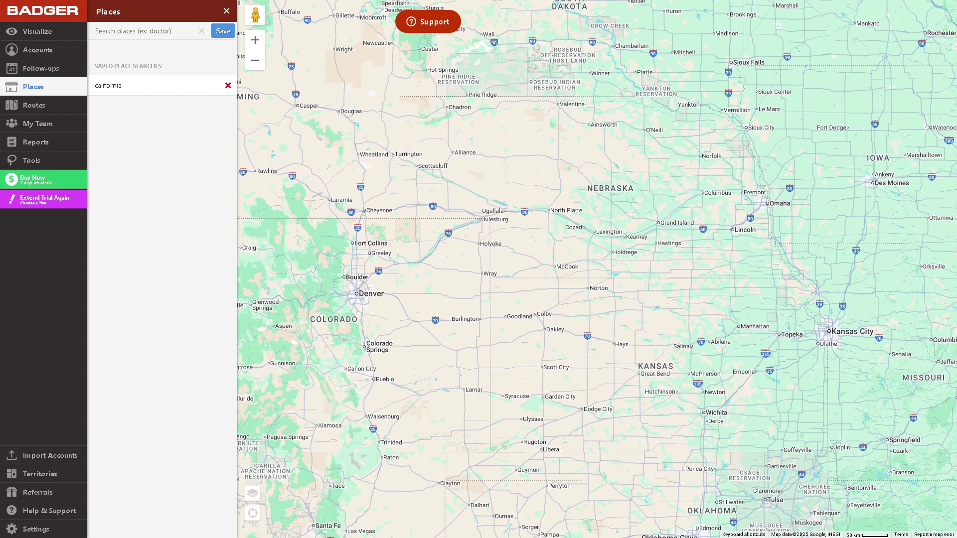
{"action": "left_click", "coordinate": [33, 104]}
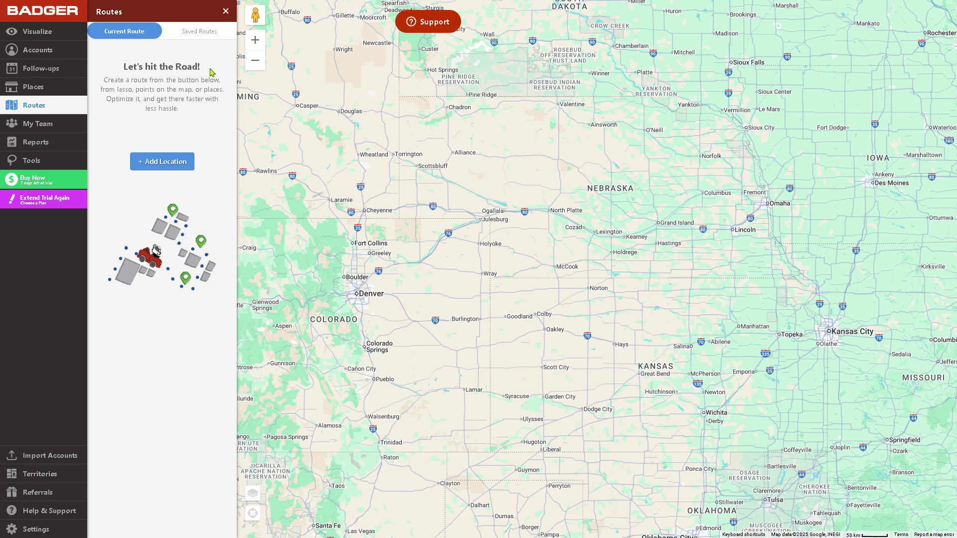
{"action": "left_click", "coordinate": [195, 36]}
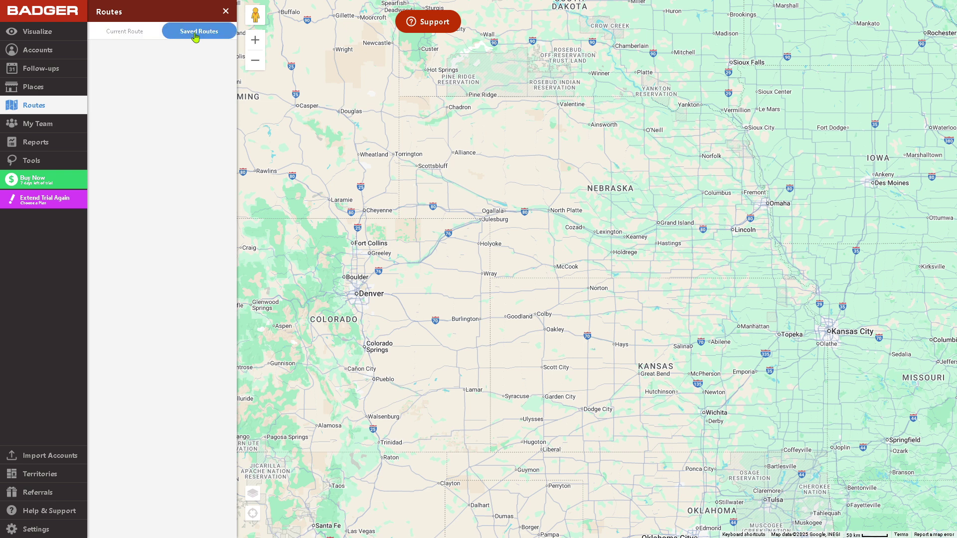
{"action": "left_click", "coordinate": [144, 35]}
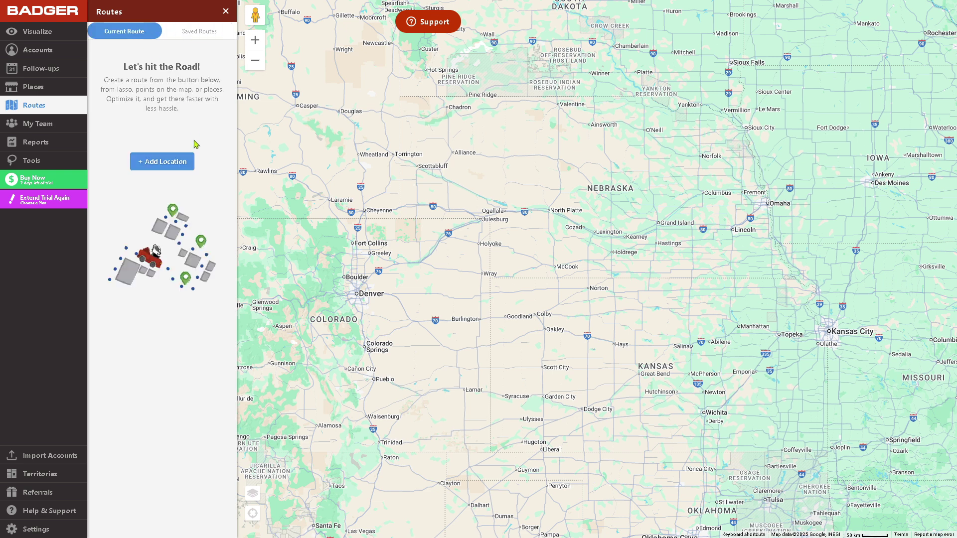
Follow the Accounts section link from the route's add-location options and return to Routes
{"action": "left_click", "coordinate": [177, 163]}
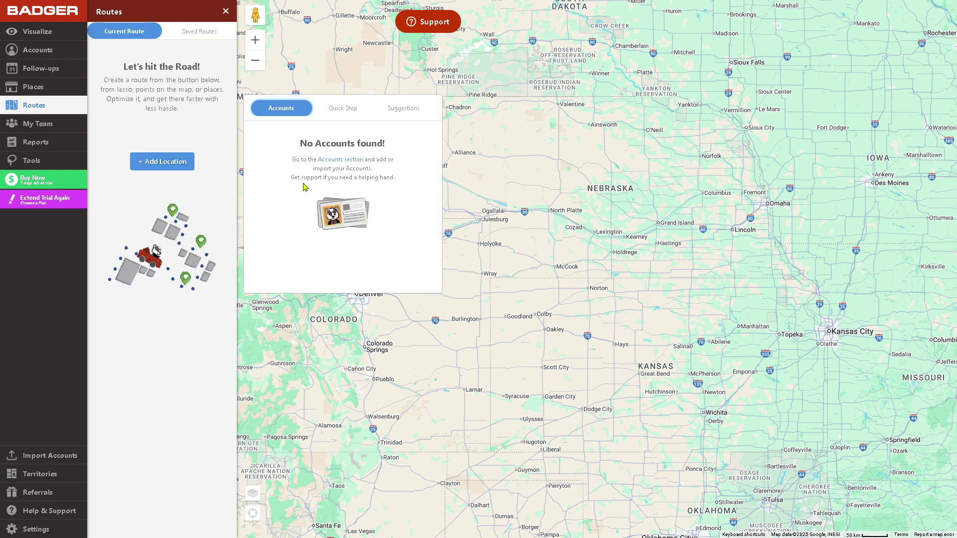
{"action": "left_click", "coordinate": [355, 162]}
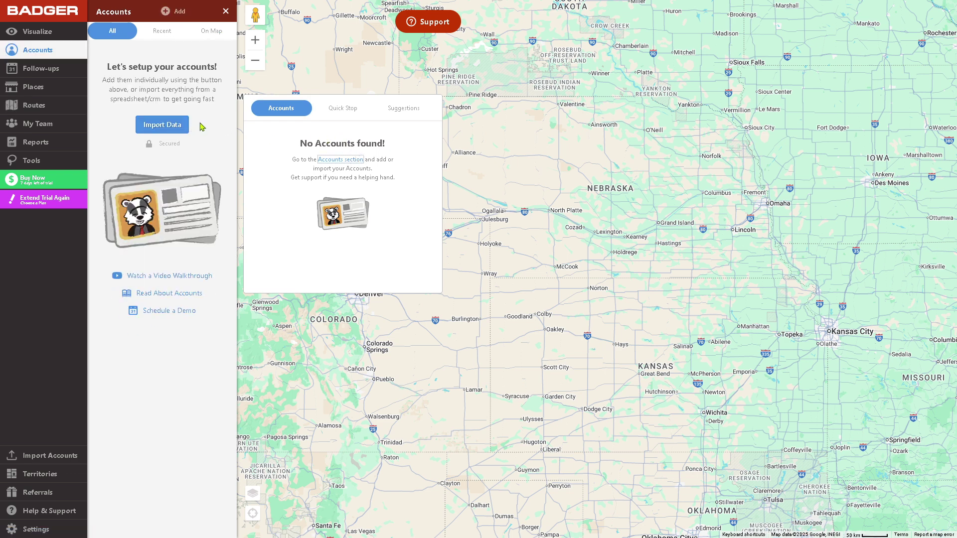
{"action": "left_click", "coordinate": [54, 106]}
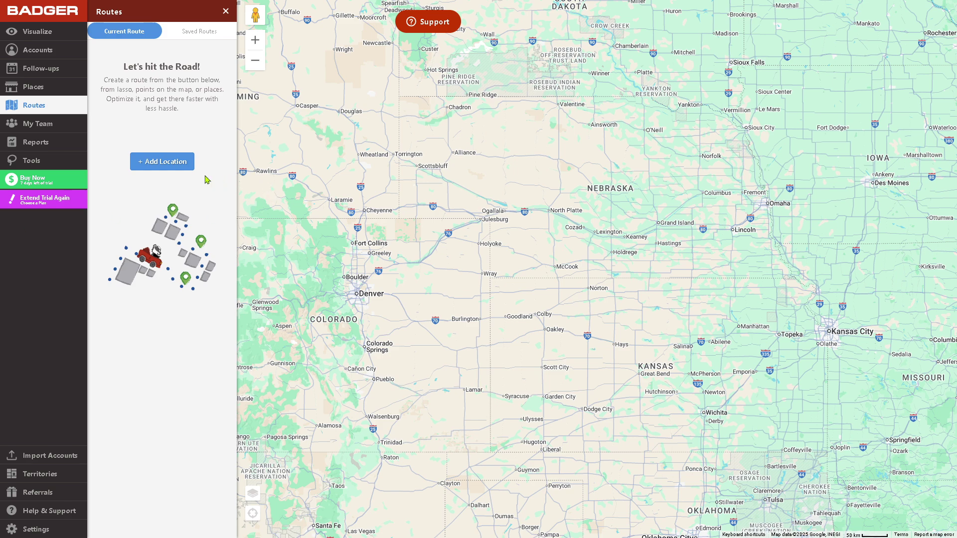
Reopen the account choices for adding a location to the current route and examine the United States map
{"action": "left_click", "coordinate": [174, 165]}
{"action": "scroll", "coordinate": [556, 227], "scroll_direction": "down", "scroll_amount": 3}
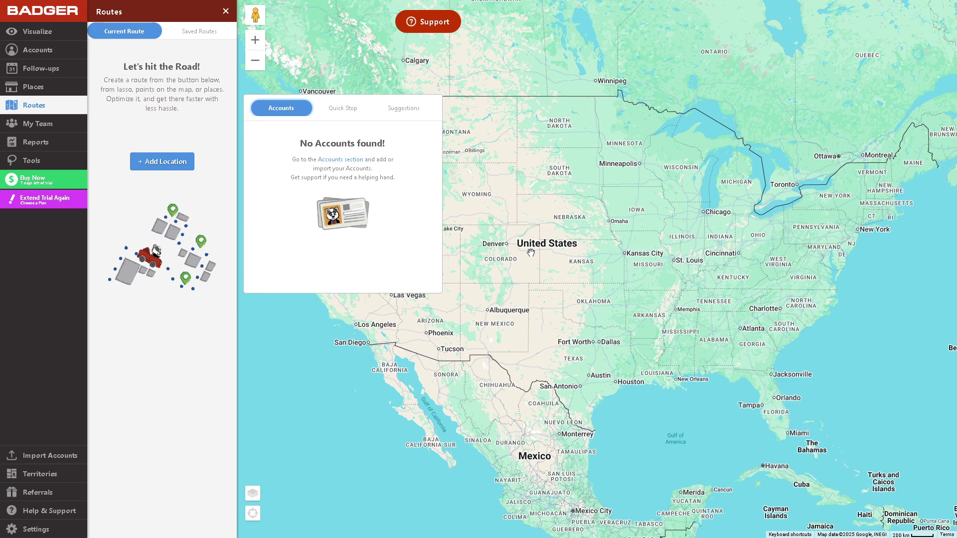
{"action": "scroll", "coordinate": [534, 251], "scroll_direction": "down", "scroll_amount": 2}
{"action": "scroll", "coordinate": [563, 247], "scroll_direction": "up", "scroll_amount": 3}
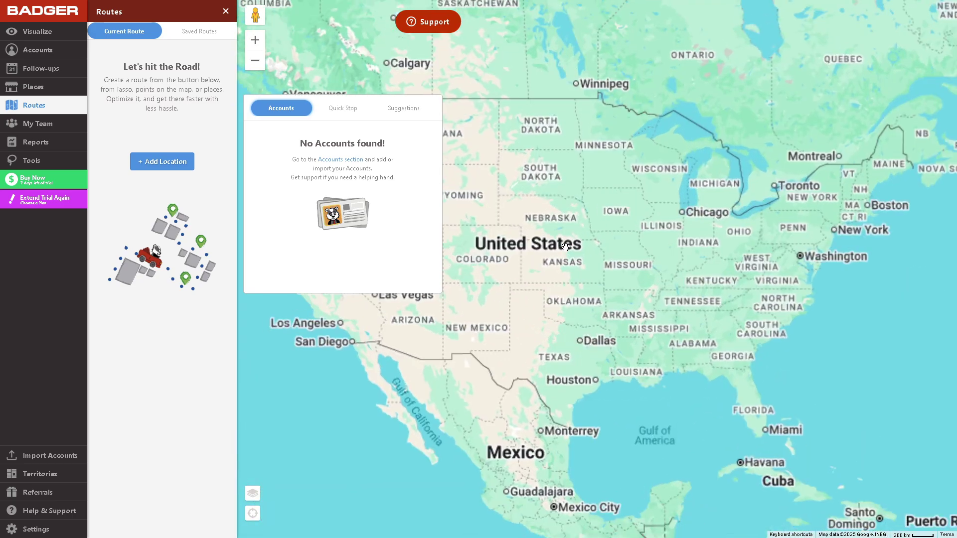
{"action": "scroll", "coordinate": [565, 246], "scroll_direction": "up", "scroll_amount": 5}
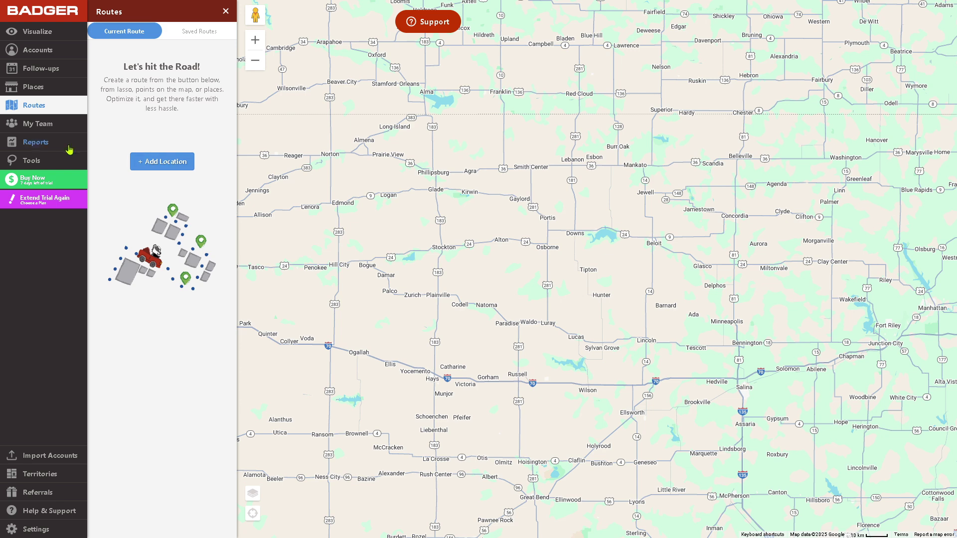
View the form for adding team members in the My Team section and close it without inviting anyone
{"action": "left_click", "coordinate": [55, 123]}
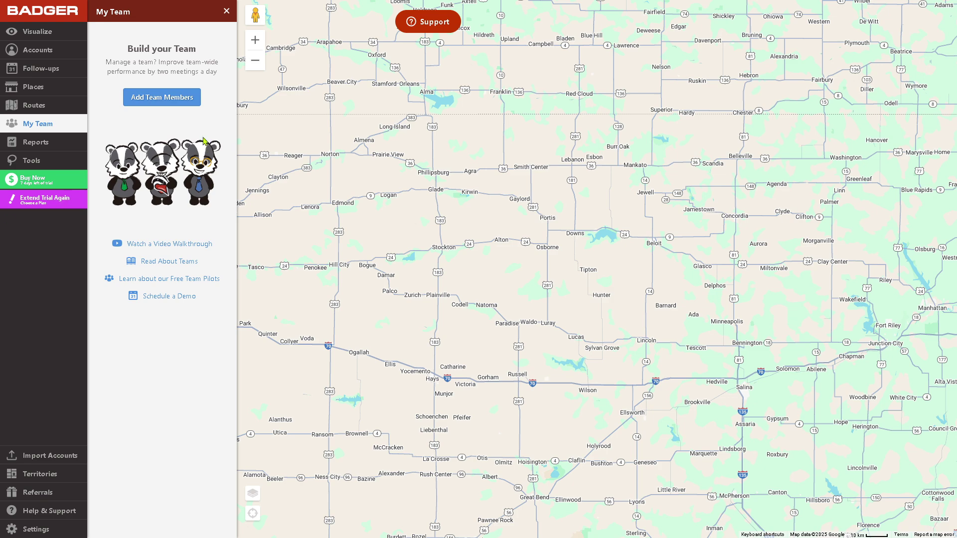
{"action": "left_click", "coordinate": [183, 101]}
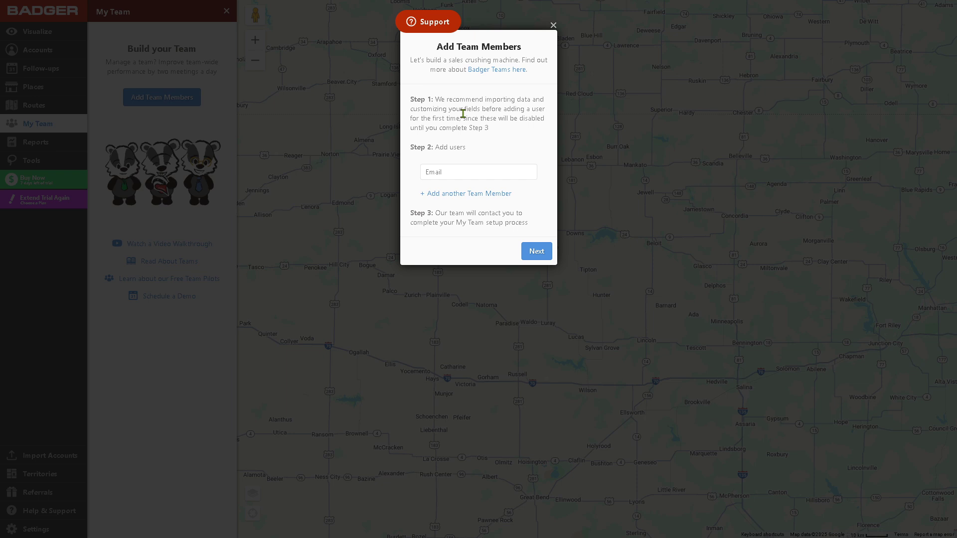
{"action": "left_click", "coordinate": [553, 25]}
{"action": "scroll", "coordinate": [473, 186], "scroll_direction": "up", "scroll_amount": 3}
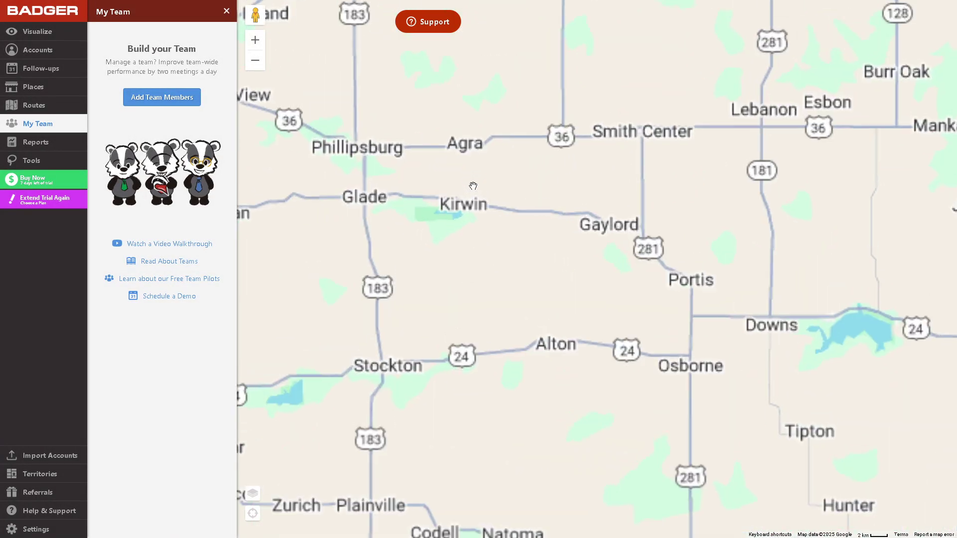
{"action": "scroll", "coordinate": [466, 192], "scroll_direction": "down", "scroll_amount": 3}
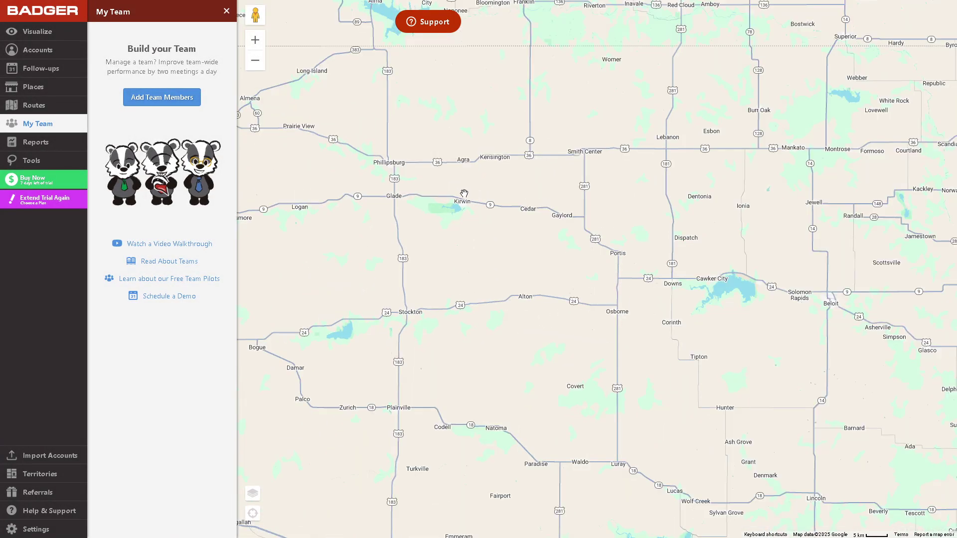
{"action": "scroll", "coordinate": [464, 193], "scroll_direction": "down", "scroll_amount": 1}
{"action": "left_click_drag", "start_coordinate": [419, 199], "coordinate": [372, 155]}
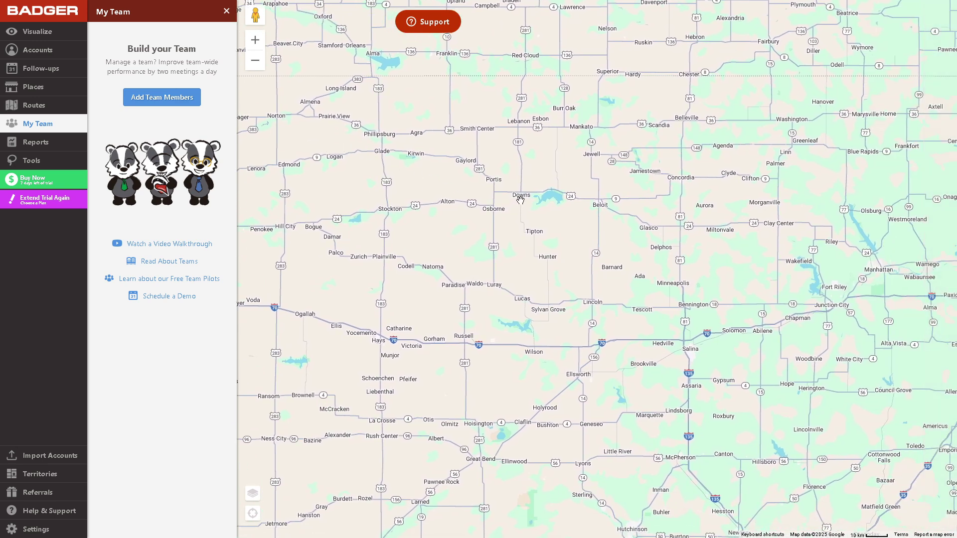
{"action": "left_click_drag", "start_coordinate": [520, 199], "coordinate": [378, 171]}
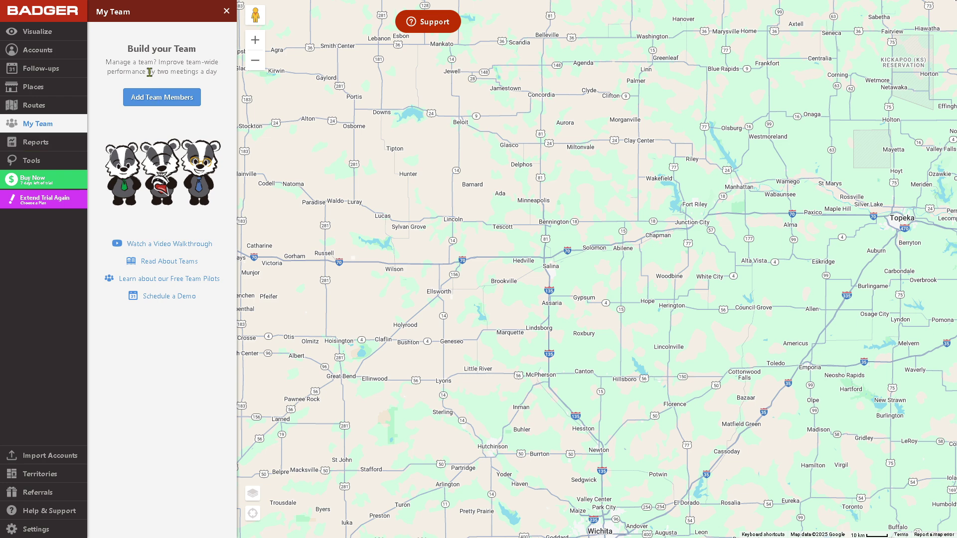
Look over the preset date ranges for the Check-ins report and set its end date to Jun 20, 2025
{"action": "left_click", "coordinate": [57, 144]}
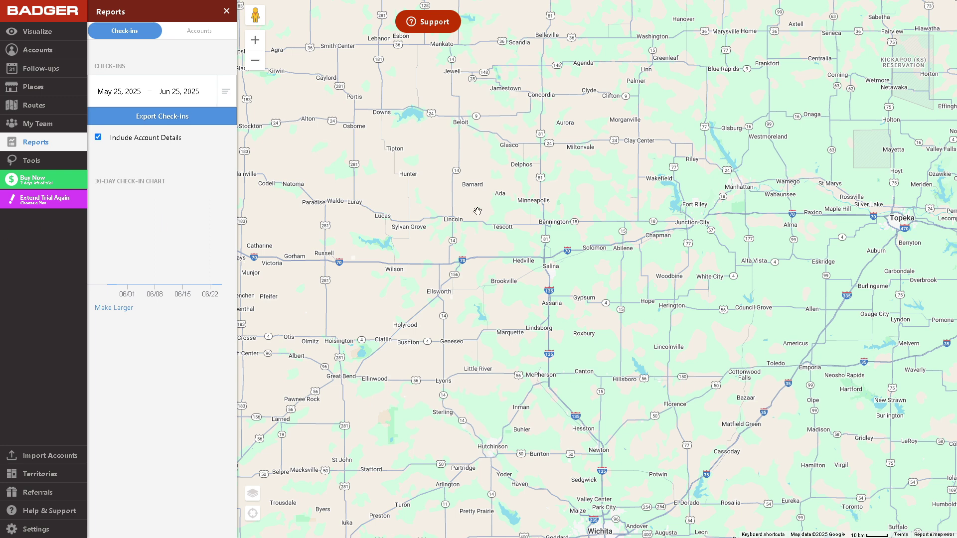
{"action": "left_click_drag", "start_coordinate": [518, 194], "coordinate": [461, 176]}
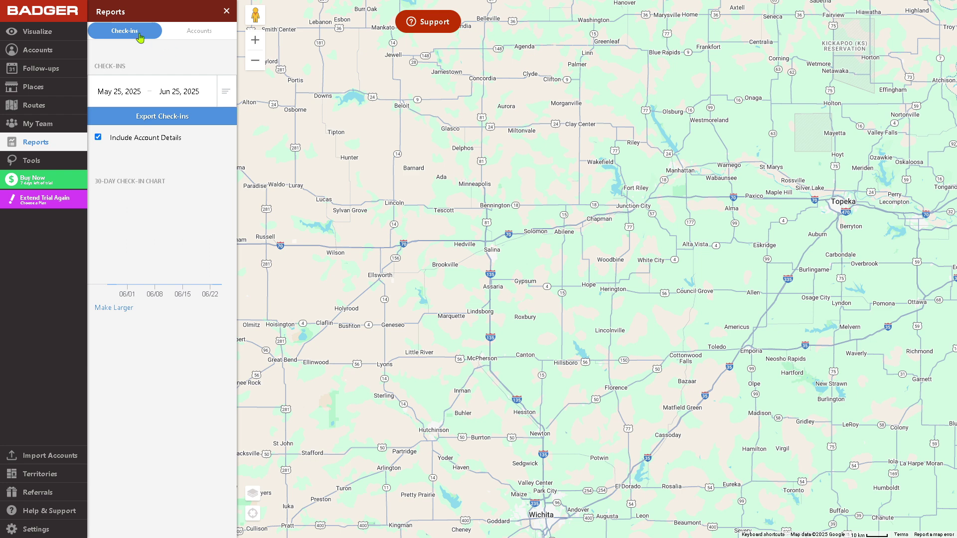
{"action": "left_click", "coordinate": [225, 93]}
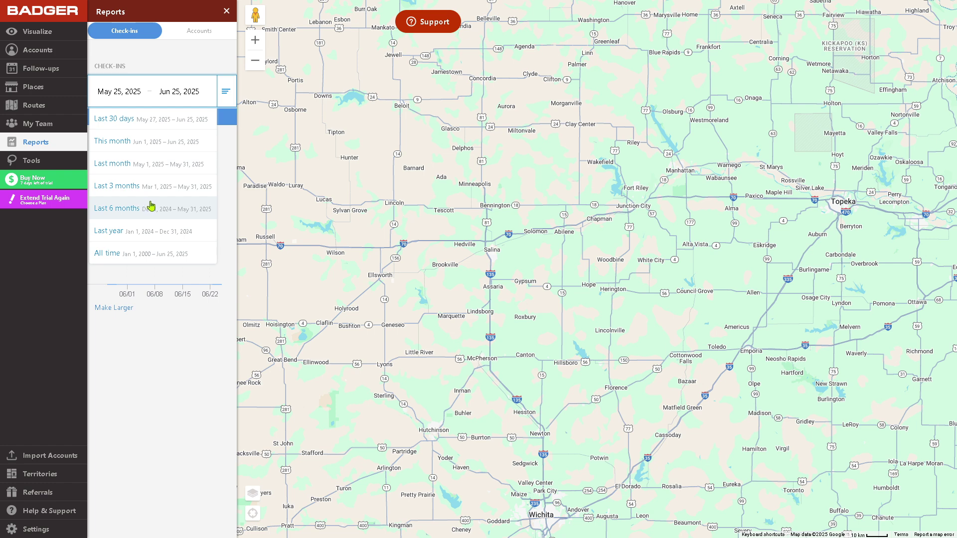
{"action": "left_click", "coordinate": [180, 93]}
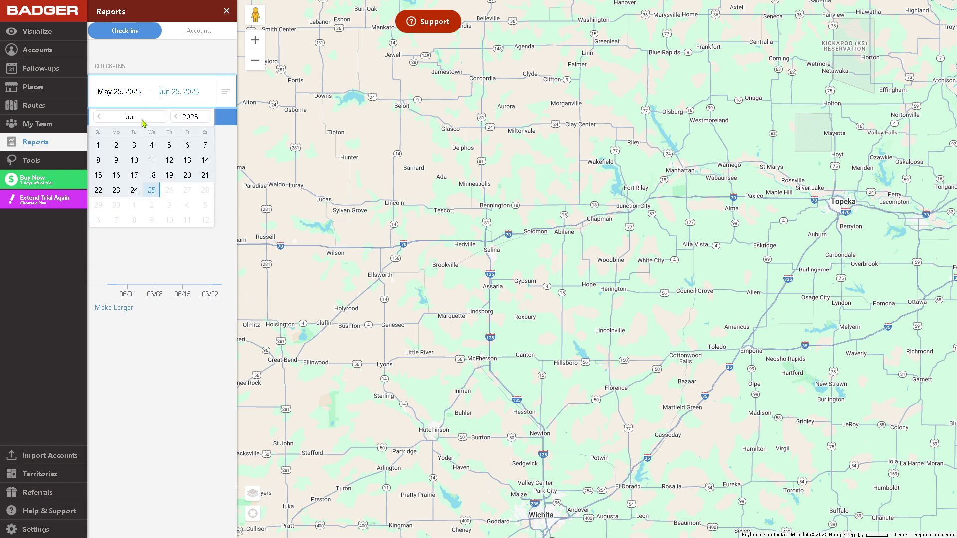
{"action": "left_click", "coordinate": [188, 175]}
{"action": "left_click", "coordinate": [190, 93]}
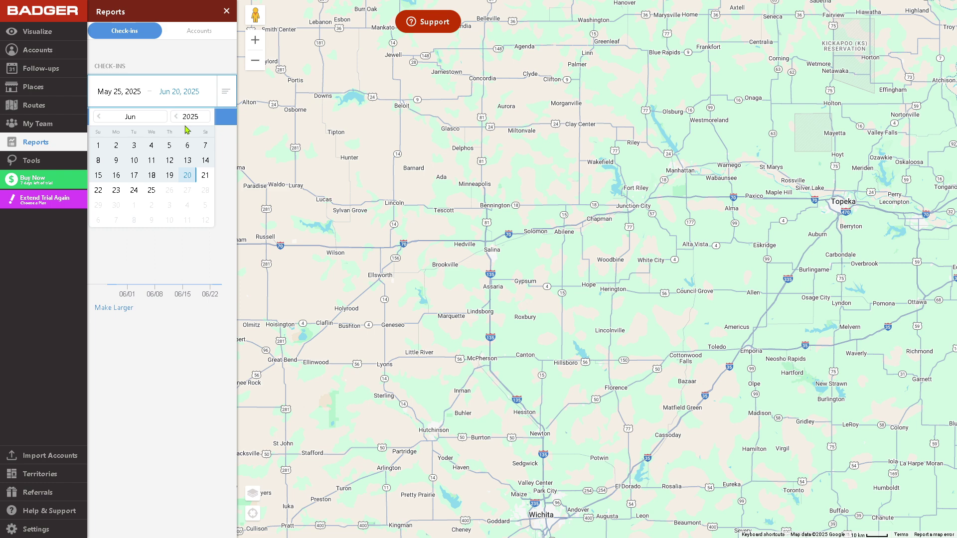
Export the accounts from the Accounts part of the Reports section
{"action": "left_click", "coordinate": [197, 35]}
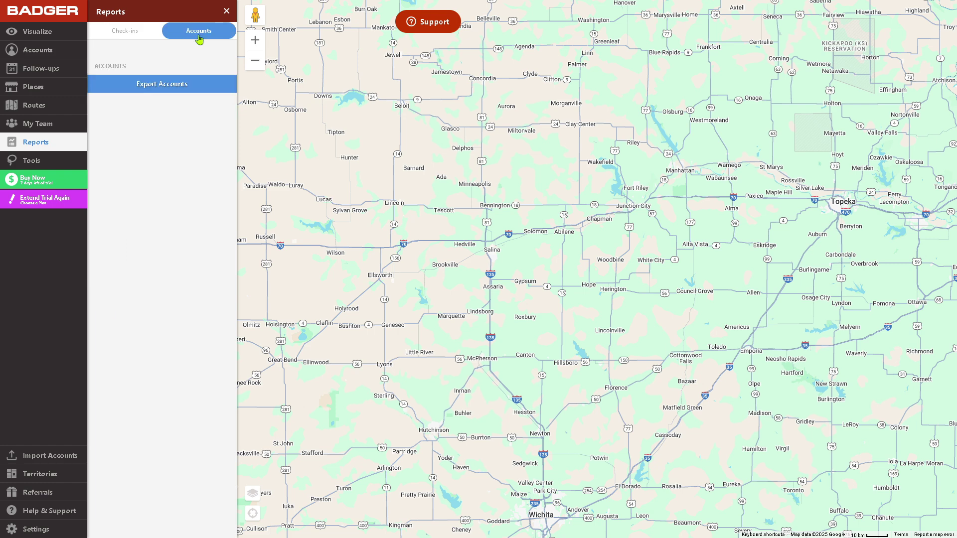
{"action": "left_click", "coordinate": [195, 90]}
Use the Lasso in the Tools section to draw an elongated shape around Beloit and Glasco in northern Kansas
{"action": "left_click", "coordinate": [59, 160]}
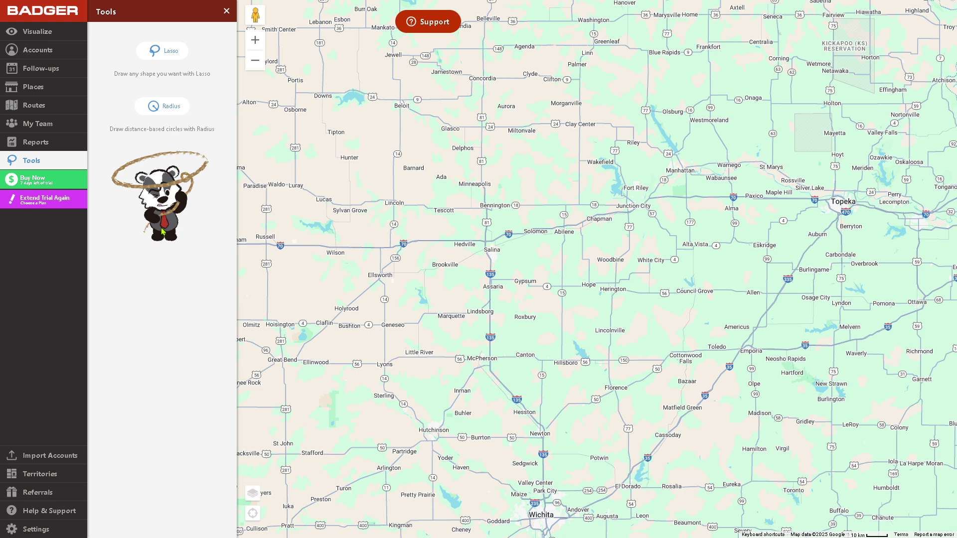
{"action": "left_click", "coordinate": [168, 51]}
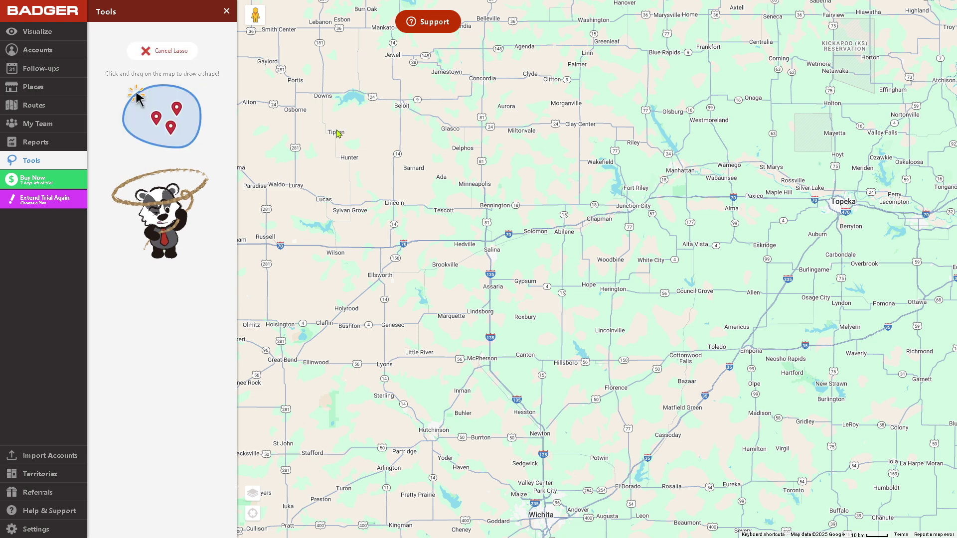
{"action": "mouse_move", "coordinate": [298, 114]}
{"action": "left_mouse_down"}
{"action": "mouse_move", "coordinate": [433, 147]}
{"action": "mouse_move", "coordinate": [484, 134]}
{"action": "mouse_move", "coordinate": [402, 88]}
{"action": "mouse_move", "coordinate": [338, 75]}
{"action": "mouse_move", "coordinate": [299, 72]}
{"action": "mouse_move", "coordinate": [287, 90]}
{"action": "mouse_move", "coordinate": [298, 113]}
{"action": "left_mouse_up"}
{"action": "left_click_drag", "start_coordinate": [615, 143], "coordinate": [547, 114]}
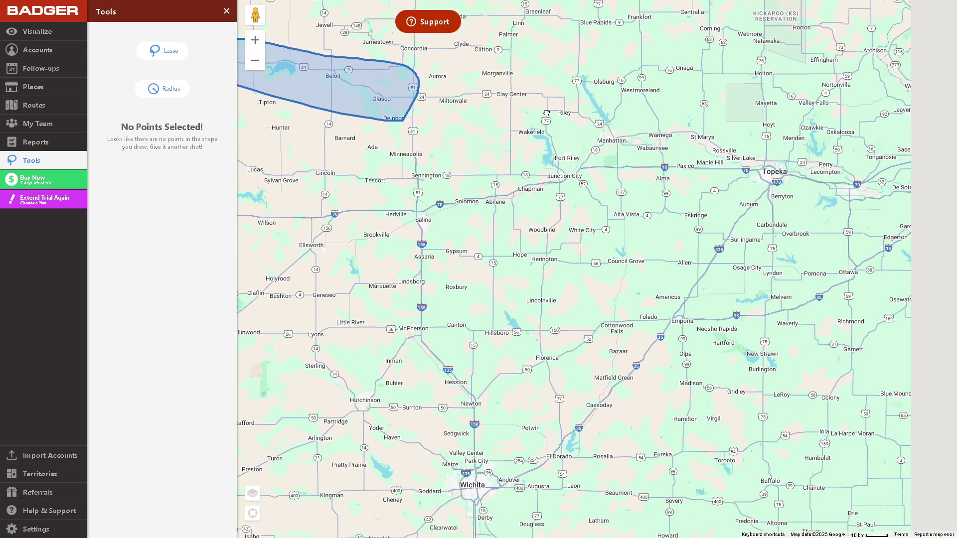
Draw a distance-based circle with the Radius tool, centred near Glasco in northern Kansas
{"action": "left_click", "coordinate": [170, 88]}
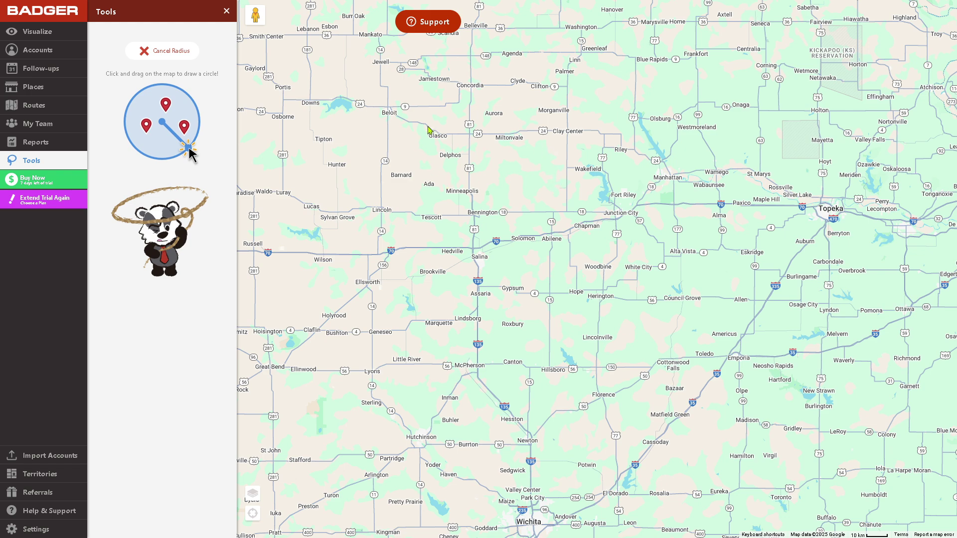
{"action": "mouse_move", "coordinate": [420, 125]}
{"action": "left_mouse_down"}
{"action": "mouse_move", "coordinate": [350, 169]}
{"action": "mouse_move", "coordinate": [352, 184]}
{"action": "mouse_move", "coordinate": [372, 175]}
{"action": "left_mouse_up"}
{"action": "scroll", "coordinate": [609, 217], "scroll_direction": "down", "scroll_amount": 5}
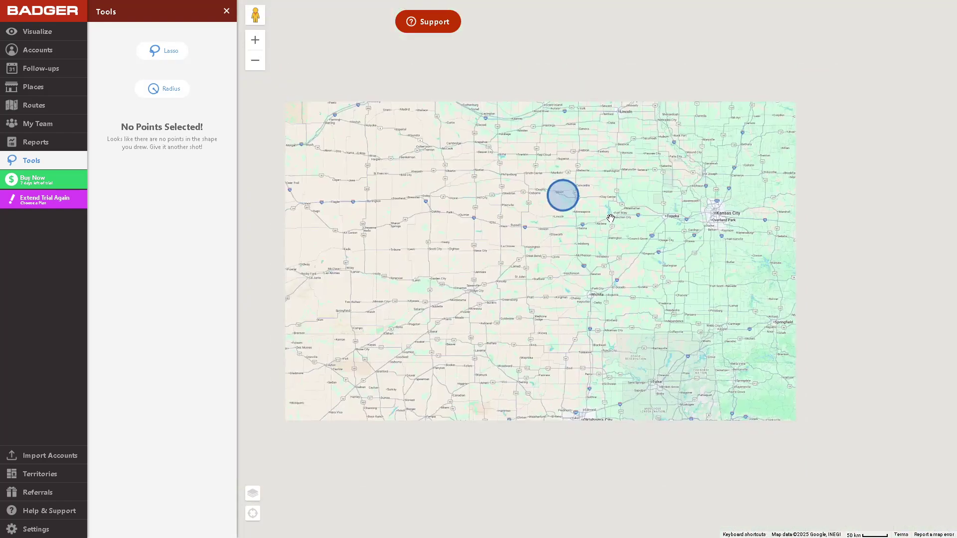
{"action": "scroll", "coordinate": [511, 184], "scroll_direction": "down", "scroll_amount": 2}
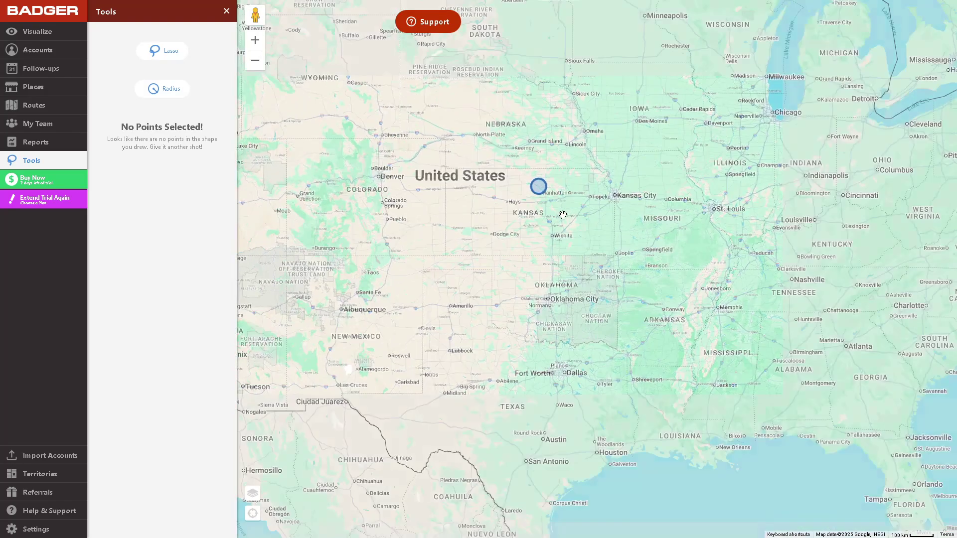
Draw a heart-shaped lasso covering parts of Colorado, Nebraska and Kansas
{"action": "mouse_move", "coordinate": [400, 139]}
{"action": "left_mouse_down"}
{"action": "mouse_move", "coordinate": [342, 146]}
{"action": "mouse_move", "coordinate": [329, 171]}
{"action": "mouse_move", "coordinate": [376, 114]}
{"action": "mouse_move", "coordinate": [519, 117]}
{"action": "left_mouse_up"}
{"action": "left_click", "coordinate": [169, 93]}
{"action": "left_click", "coordinate": [171, 48]}
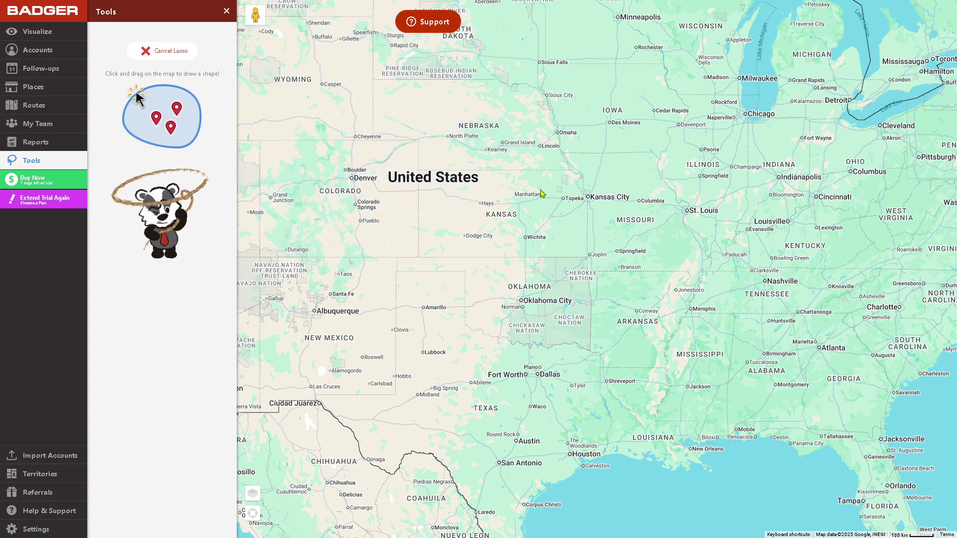
{"action": "mouse_move", "coordinate": [399, 147]}
{"action": "left_mouse_down"}
{"action": "mouse_move", "coordinate": [386, 141]}
{"action": "mouse_move", "coordinate": [348, 201]}
{"action": "mouse_move", "coordinate": [462, 305]}
{"action": "mouse_move", "coordinate": [559, 204]}
{"action": "mouse_move", "coordinate": [465, 132]}
{"action": "mouse_move", "coordinate": [426, 164]}
{"action": "mouse_move", "coordinate": [399, 146]}
{"action": "left_mouse_up"}
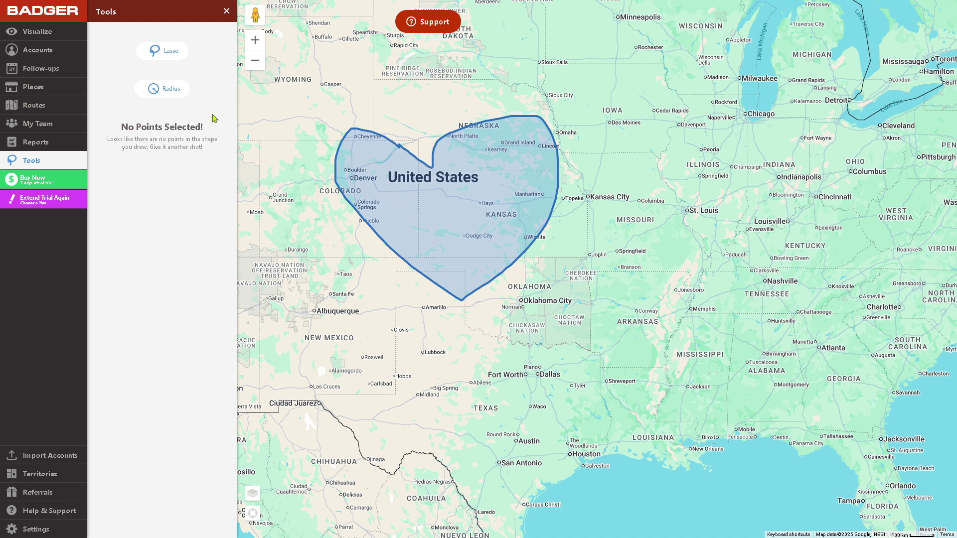
Draw another lasso shape on a closer map view of central Kansas, starting near Hoisington
{"action": "scroll", "coordinate": [381, 228], "scroll_direction": "up", "scroll_amount": 5}
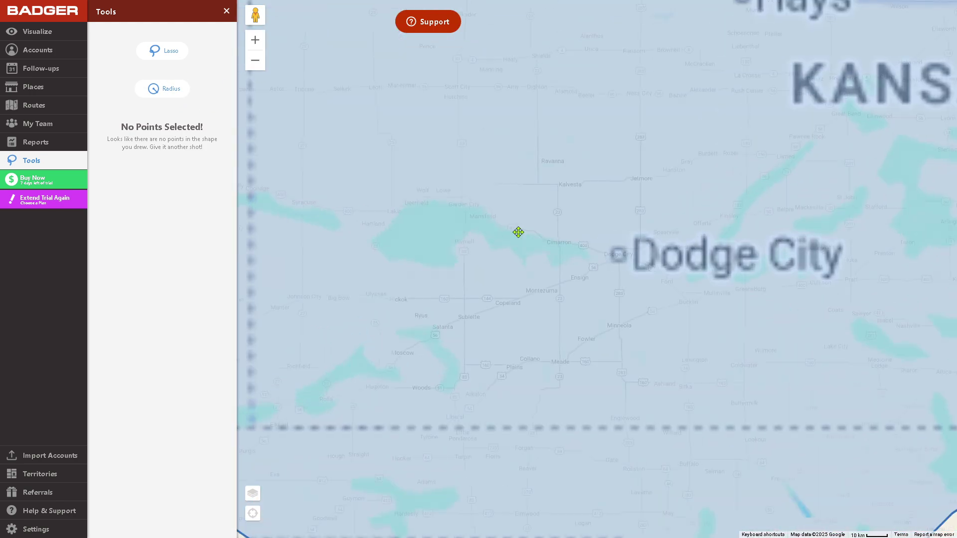
{"action": "left_click_drag", "start_coordinate": [518, 232], "coordinate": [398, 239]}
{"action": "left_click_drag", "start_coordinate": [638, 204], "coordinate": [368, 300]}
{"action": "left_click", "coordinate": [175, 52]}
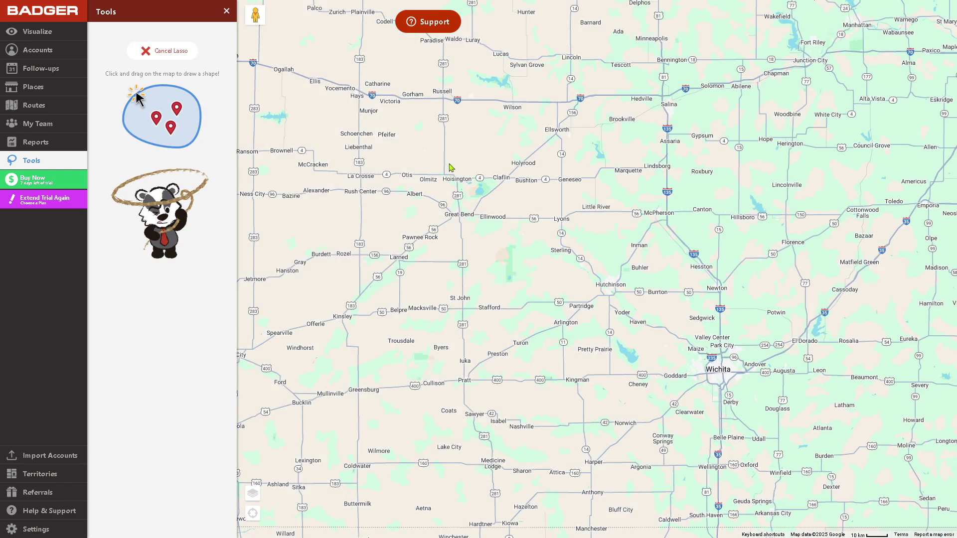
{"action": "mouse_move", "coordinate": [446, 161]}
{"action": "left_mouse_down"}
{"action": "mouse_move", "coordinate": [351, 158]}
{"action": "mouse_move", "coordinate": [539, 274]}
{"action": "mouse_move", "coordinate": [573, 120]}
{"action": "mouse_move", "coordinate": [446, 160]}
{"action": "left_mouse_up"}
Draw a large Radius circle centred between Gypsum and Hope in Kansas, extending out to Great Bend
{"action": "left_click", "coordinate": [175, 94]}
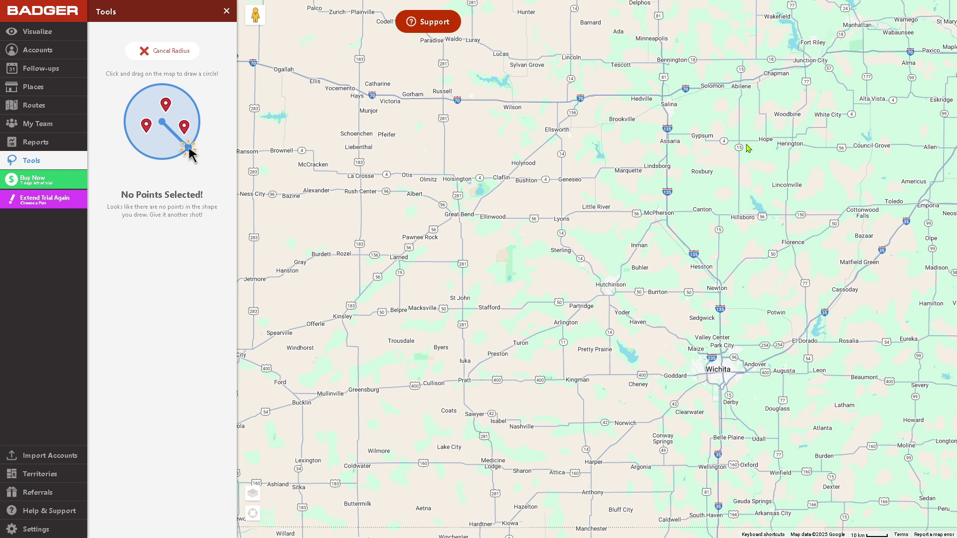
{"action": "mouse_move", "coordinate": [739, 143]}
{"action": "left_mouse_down"}
{"action": "mouse_move", "coordinate": [440, 230]}
{"action": "mouse_move", "coordinate": [451, 228]}
{"action": "left_mouse_up"}
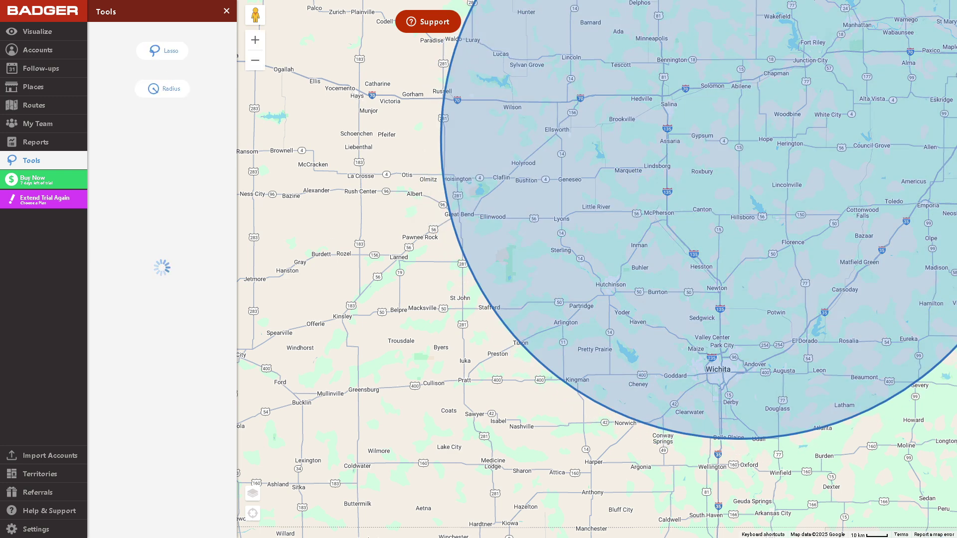
View the annual subscription plans and the 7-day trial extension offer, and close them without choosing a plan
{"action": "left_click", "coordinate": [50, 185]}
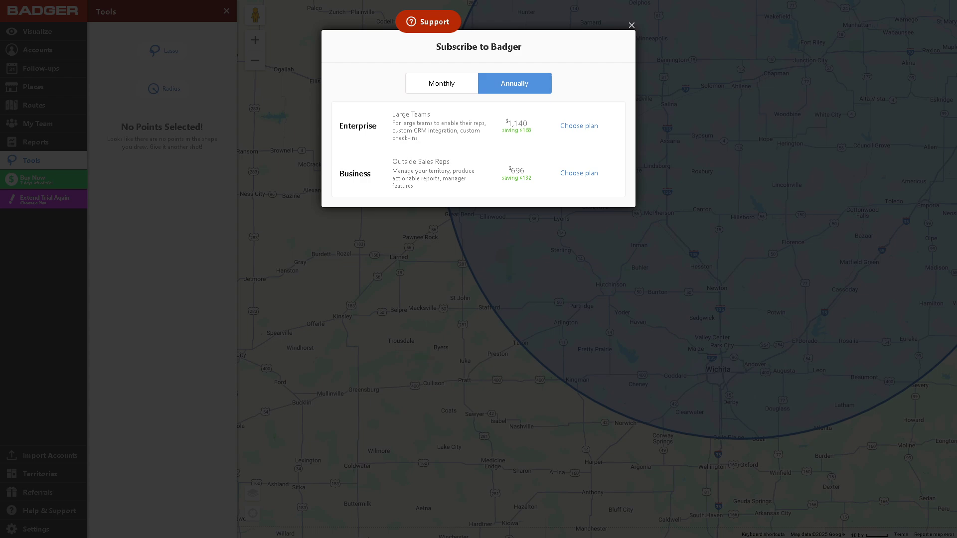
{"action": "left_click", "coordinate": [155, 258]}
{"action": "left_click", "coordinate": [58, 206]}
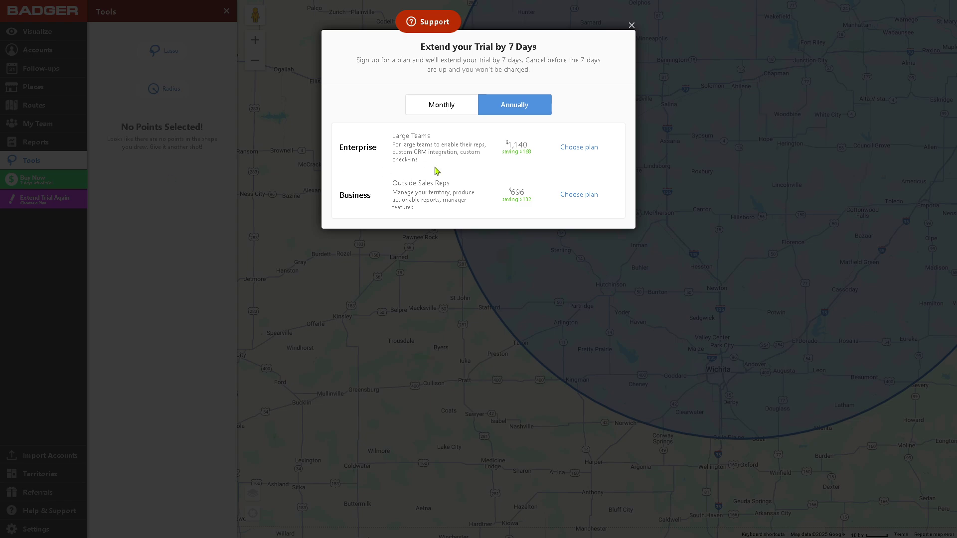
{"action": "left_click", "coordinate": [632, 25]}
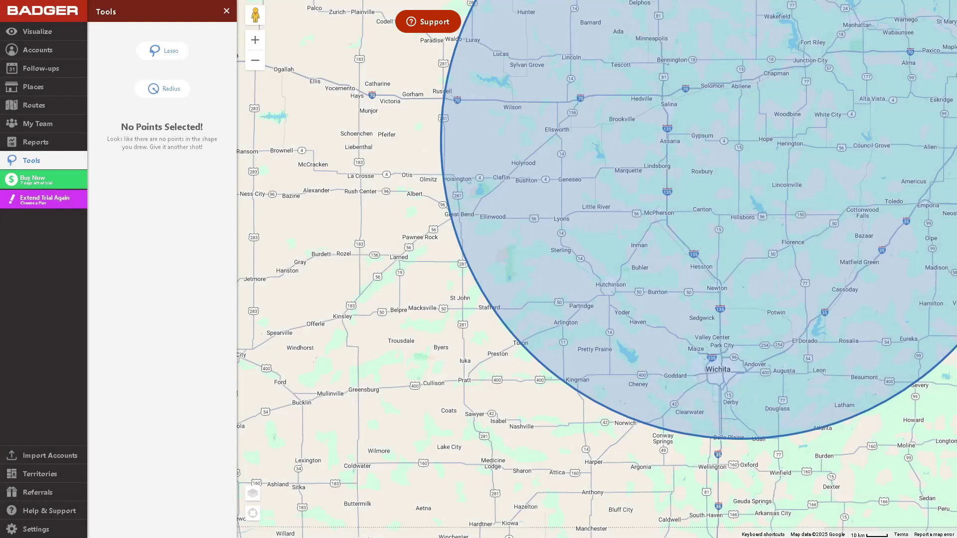